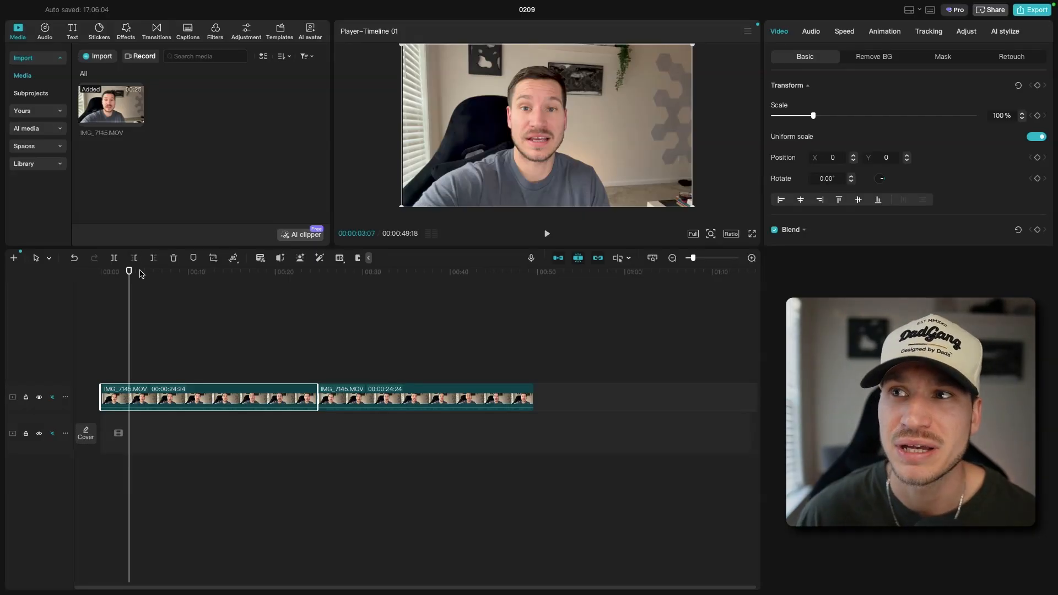
Scrub the timeline to compare the unlit first clip with the relit second clip
{"action": "left_click_drag", "start_coordinate": [141, 274], "coordinate": [163, 271]}
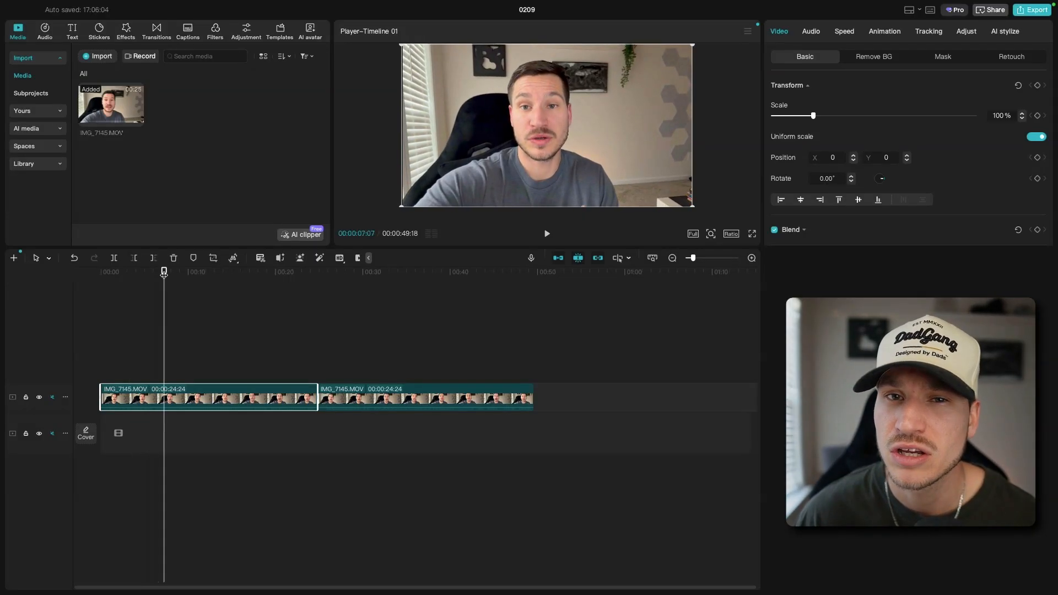
{"action": "left_click", "coordinate": [349, 276]}
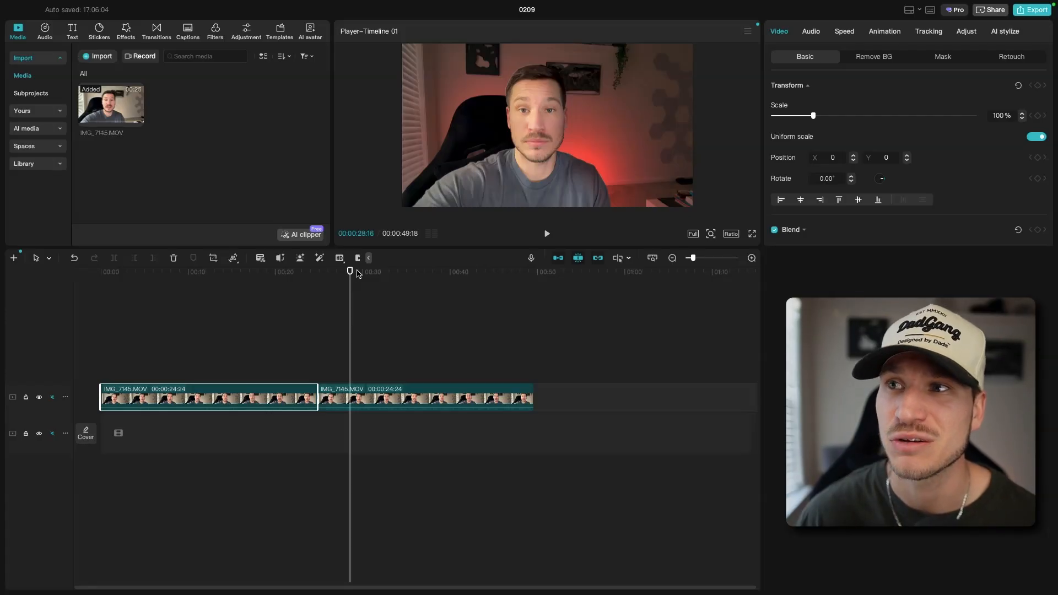
{"action": "left_click_drag", "start_coordinate": [368, 274], "coordinate": [425, 274]}
{"action": "left_click", "coordinate": [183, 274]}
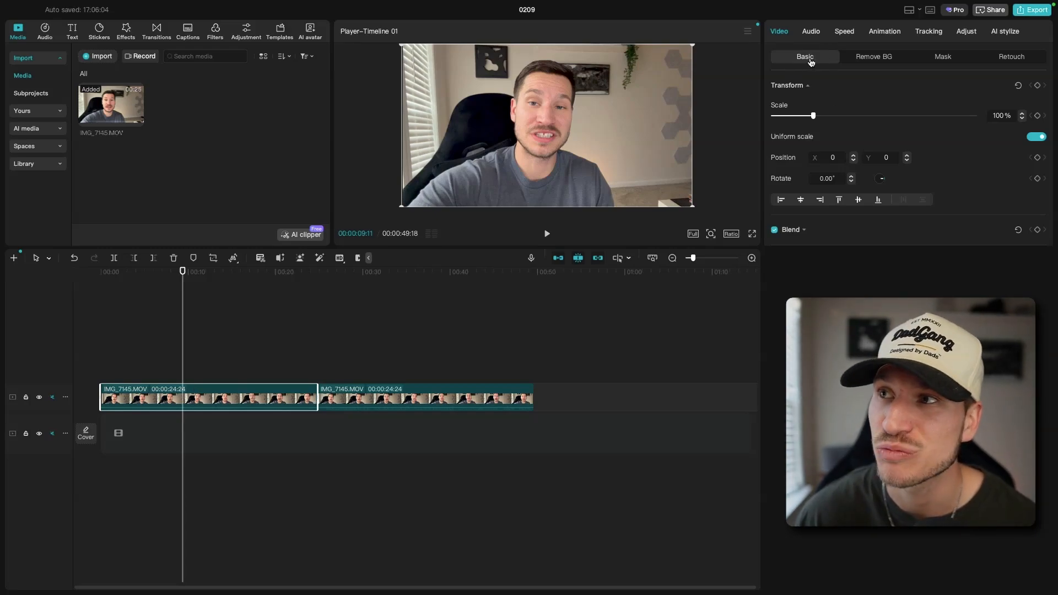
Enable Relight on the first clip and show its Ambient lighting presets
{"action": "scroll", "coordinate": [850, 147], "scroll_direction": "down", "scroll_amount": 5}
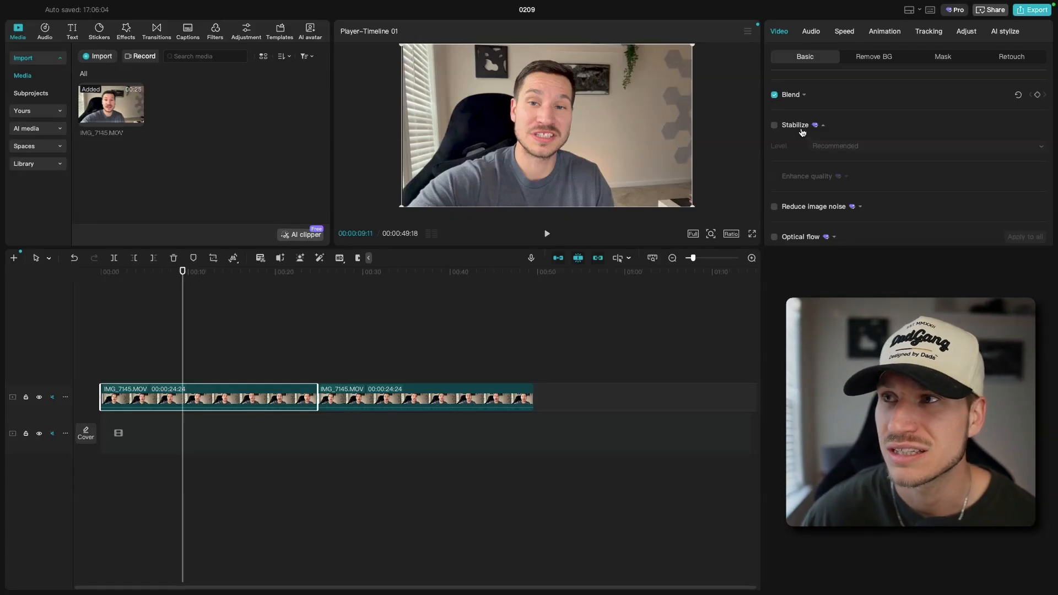
{"action": "scroll", "coordinate": [832, 174], "scroll_direction": "down", "scroll_amount": 4}
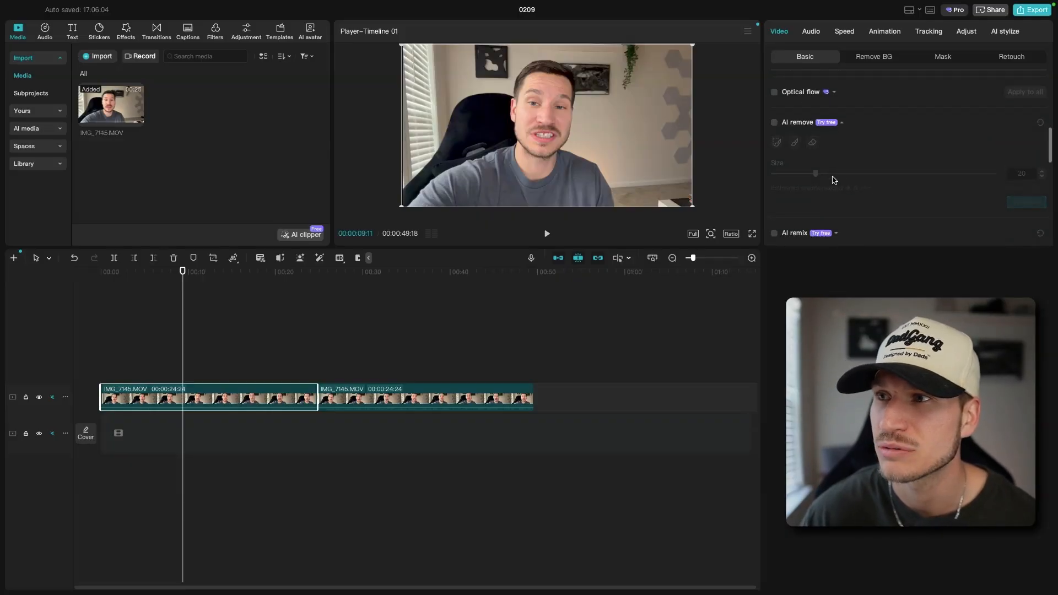
{"action": "scroll", "coordinate": [835, 180], "scroll_direction": "down", "scroll_amount": 2}
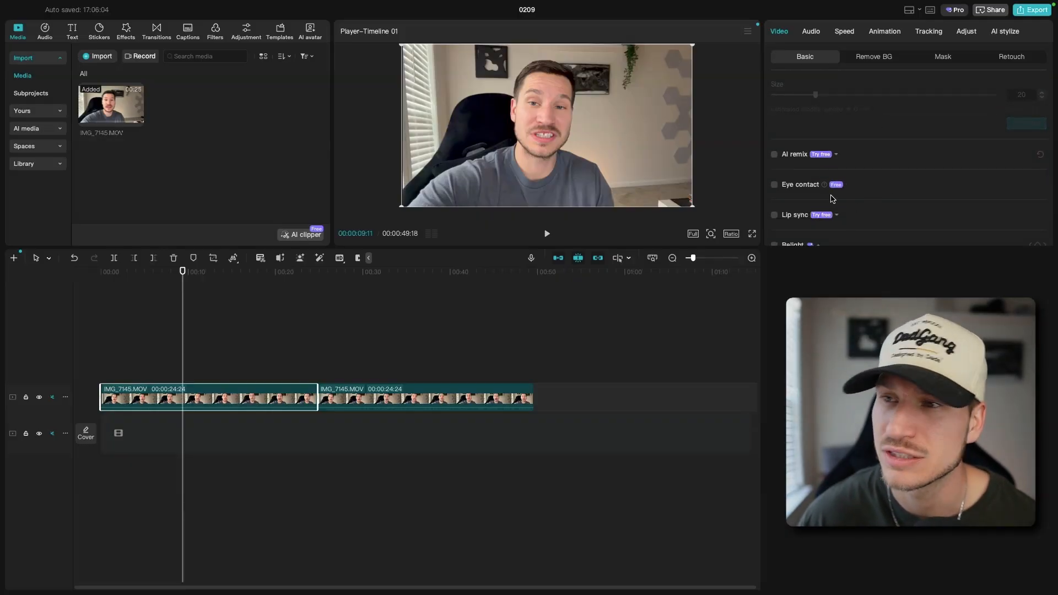
{"action": "scroll", "coordinate": [929, 220], "scroll_direction": "down", "scroll_amount": 2}
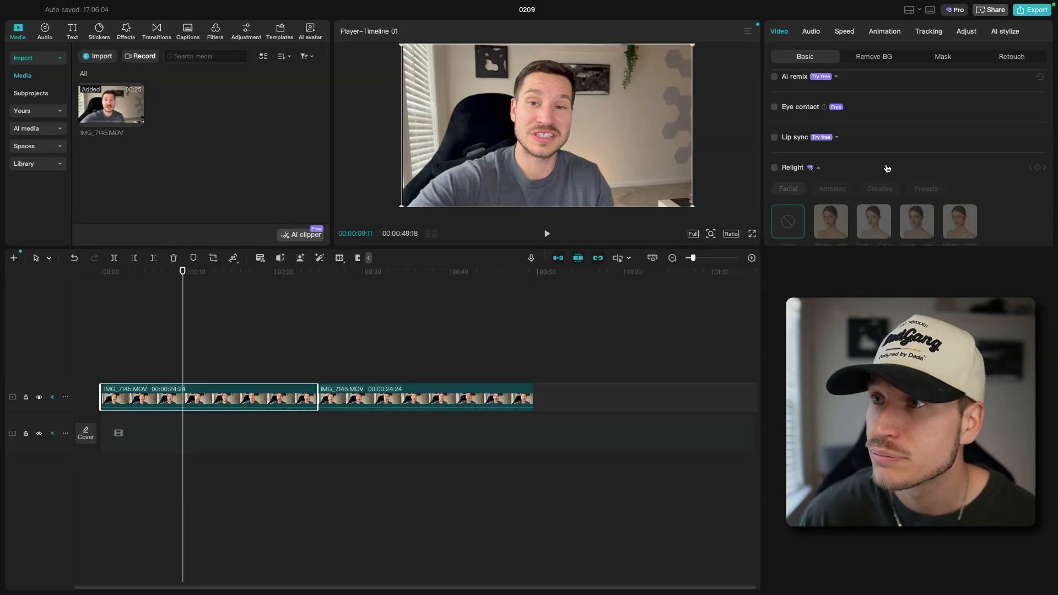
{"action": "scroll", "coordinate": [885, 171], "scroll_direction": "down", "scroll_amount": 1}
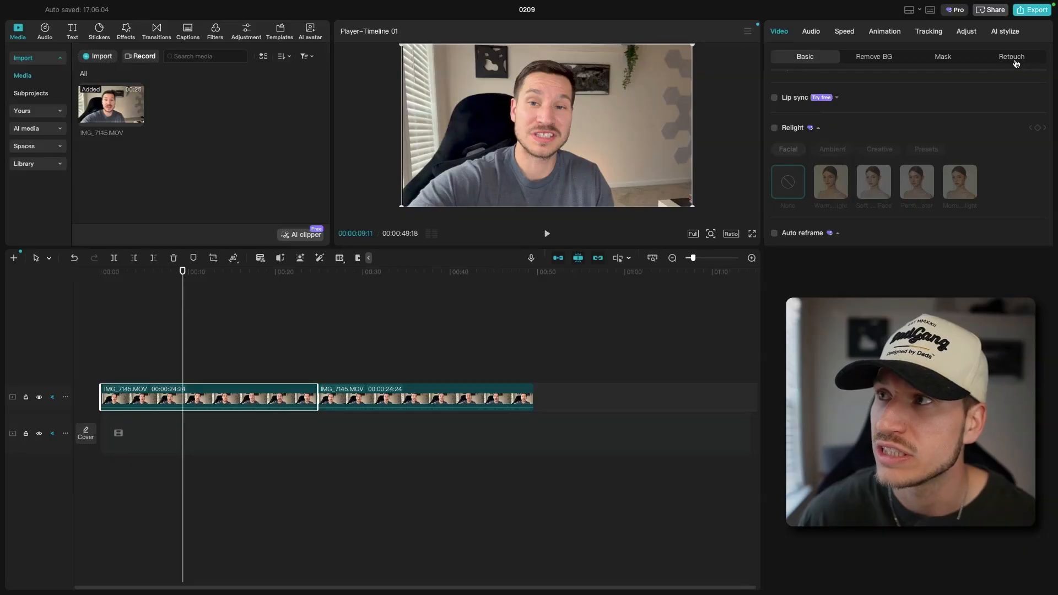
{"action": "left_click", "coordinate": [774, 130]}
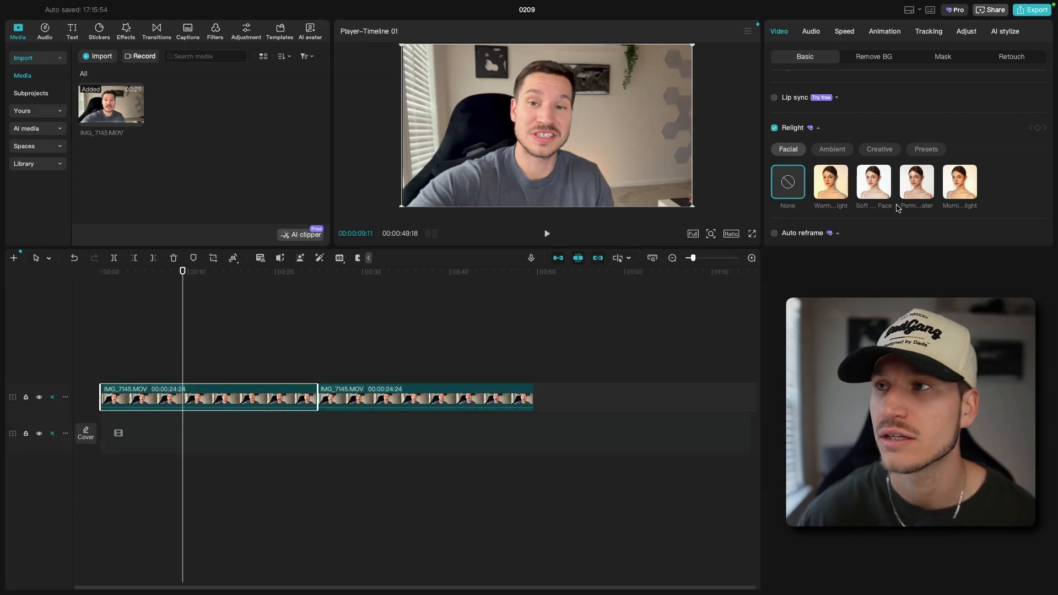
{"action": "left_click", "coordinate": [834, 150]}
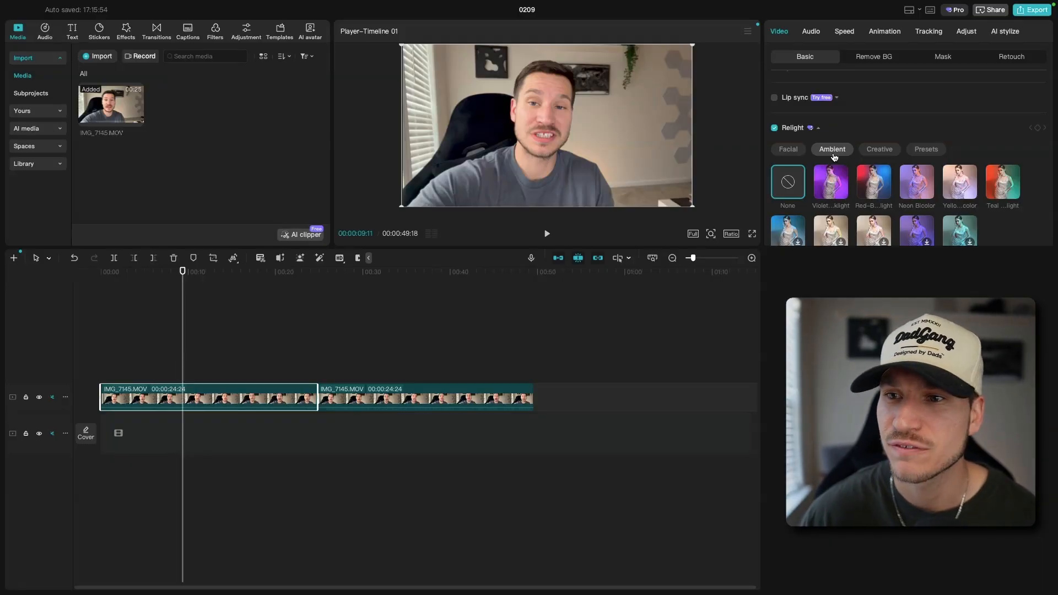
Compare the two clips, try the red-blue and violet Ambient presets on the first clip, and preview the violet one
{"action": "left_click", "coordinate": [414, 278]}
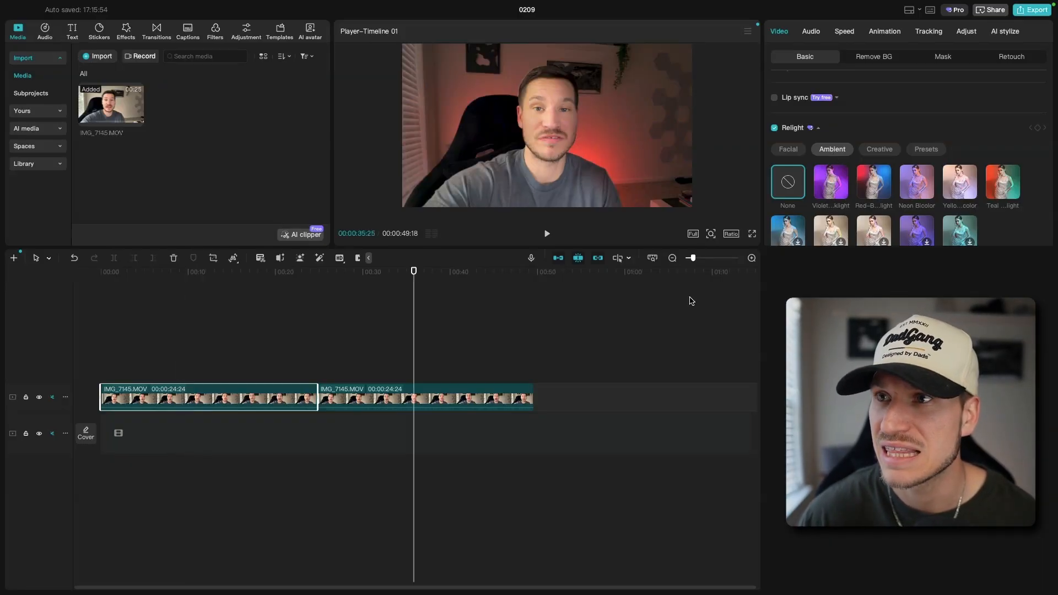
{"action": "left_click", "coordinate": [178, 278]}
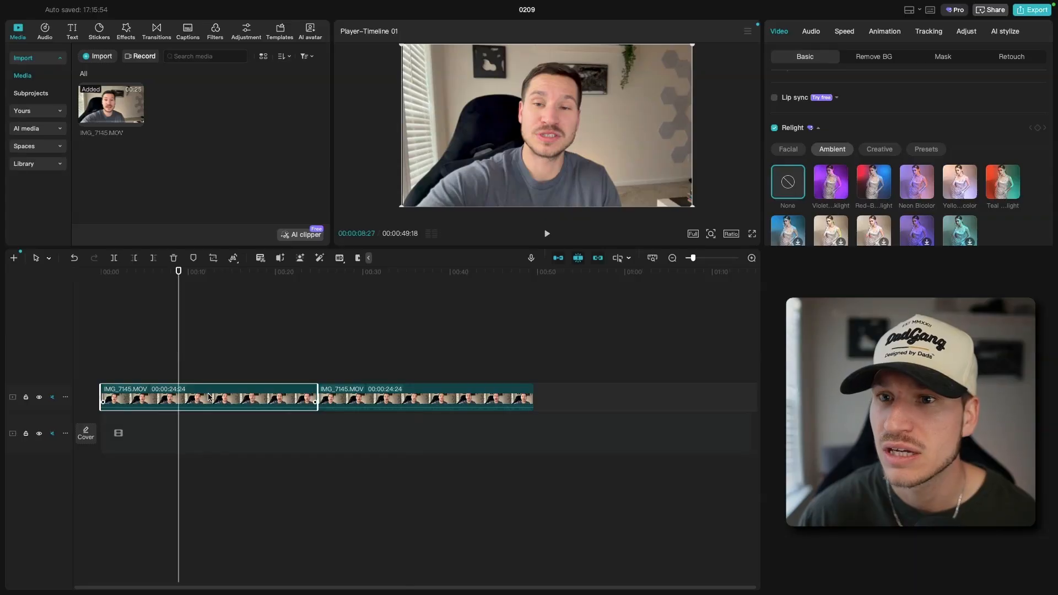
{"action": "left_click", "coordinate": [871, 187]}
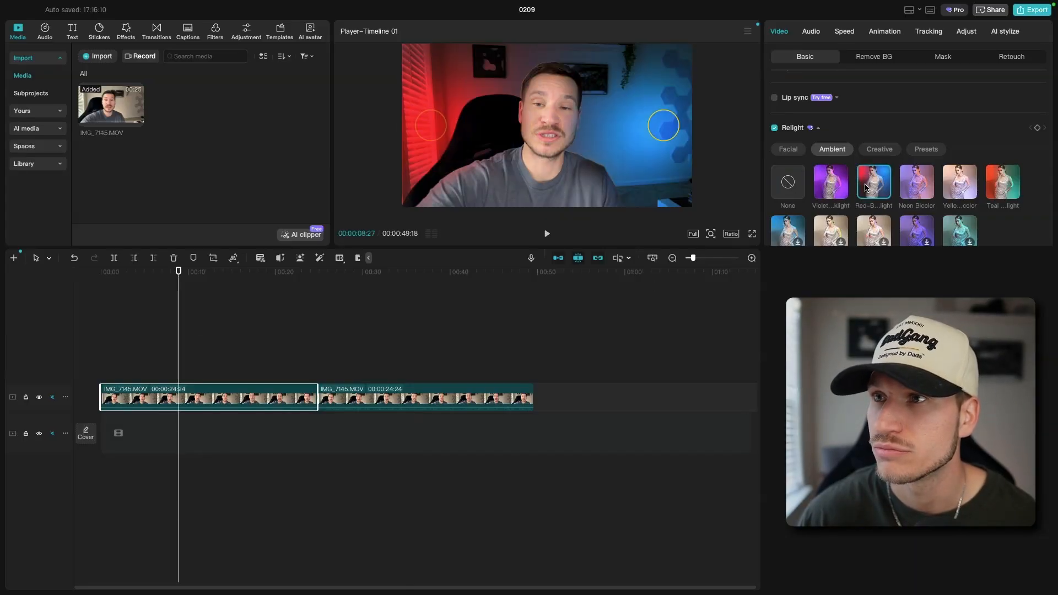
{"action": "left_click", "coordinate": [830, 190]}
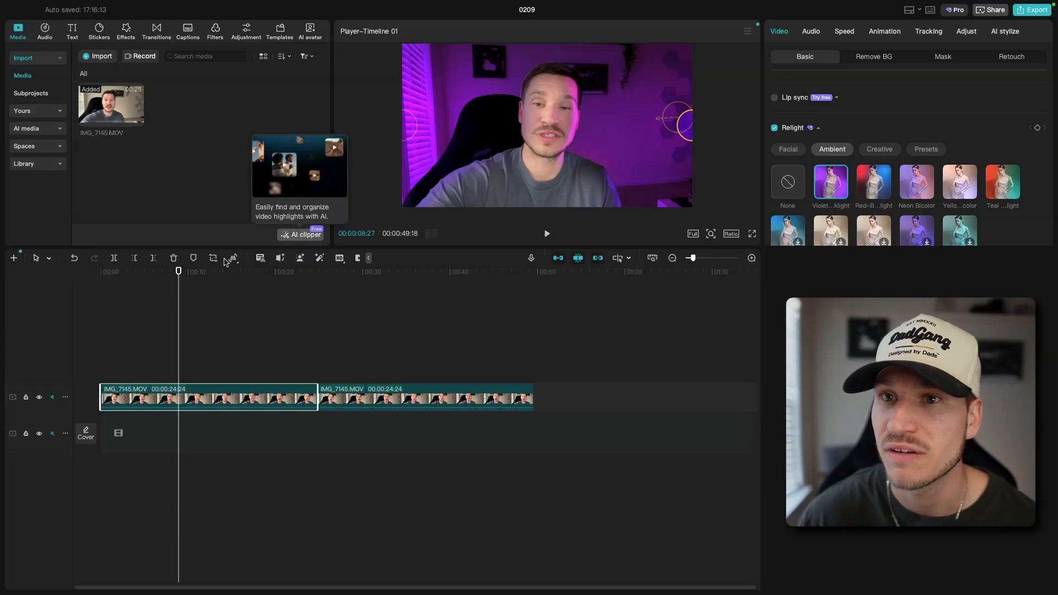
{"action": "left_click", "coordinate": [547, 235]}
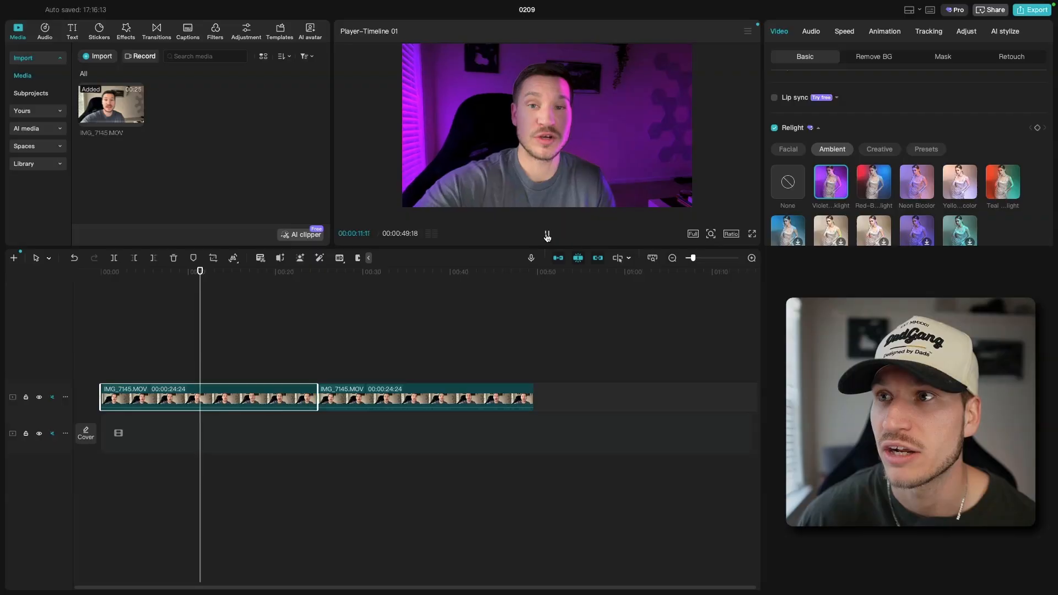
{"action": "left_click", "coordinate": [548, 236]}
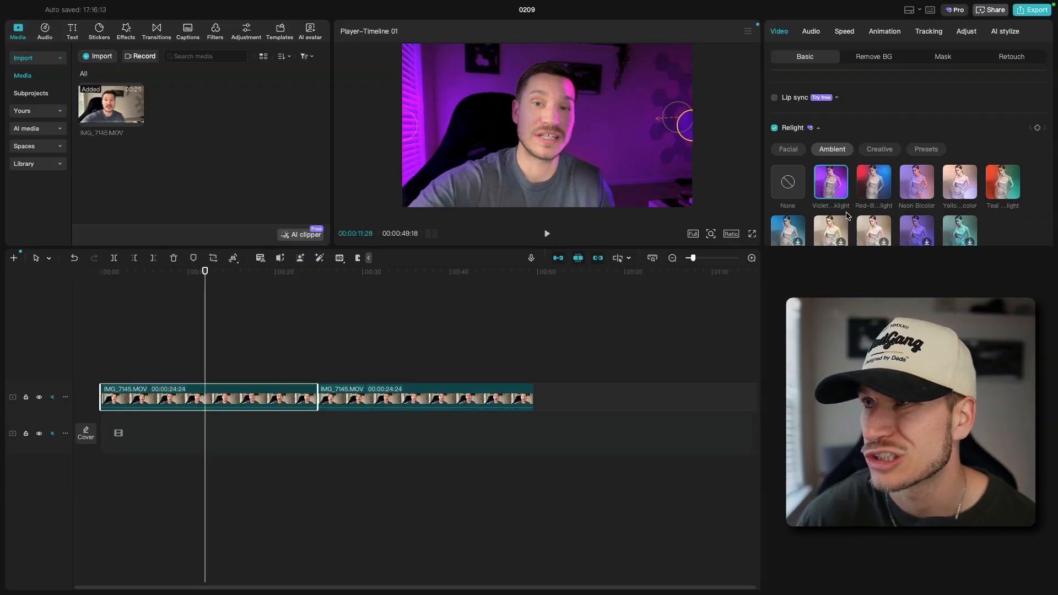
Try the red-blue, Neon Bicolor and yellow bicolor Ambient presets on the first clip, and preview the yellow one
{"action": "left_click", "coordinate": [887, 191]}
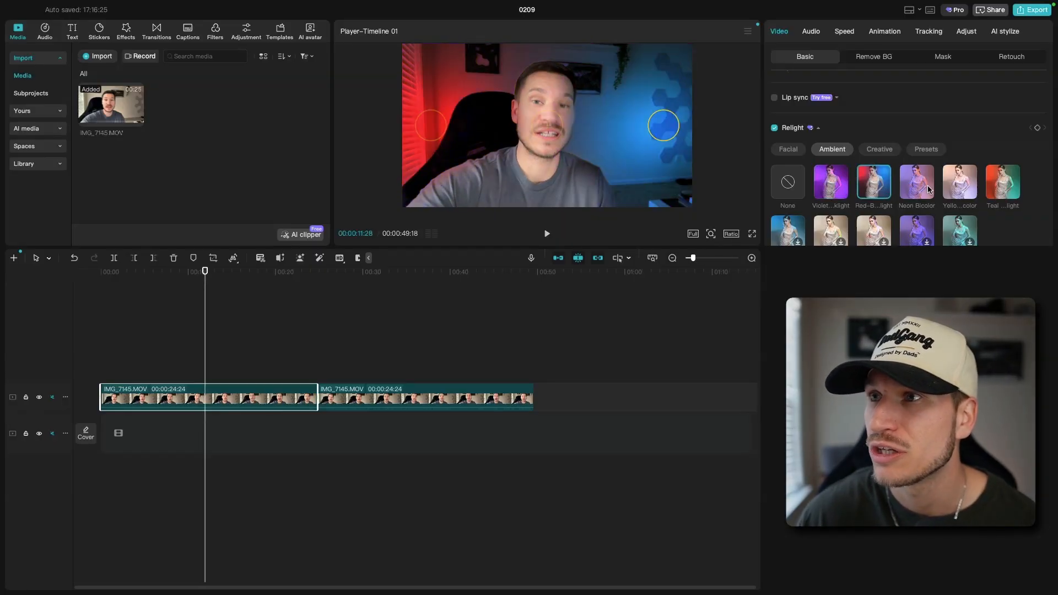
{"action": "left_click", "coordinate": [925, 188]}
{"action": "left_click", "coordinate": [965, 185]}
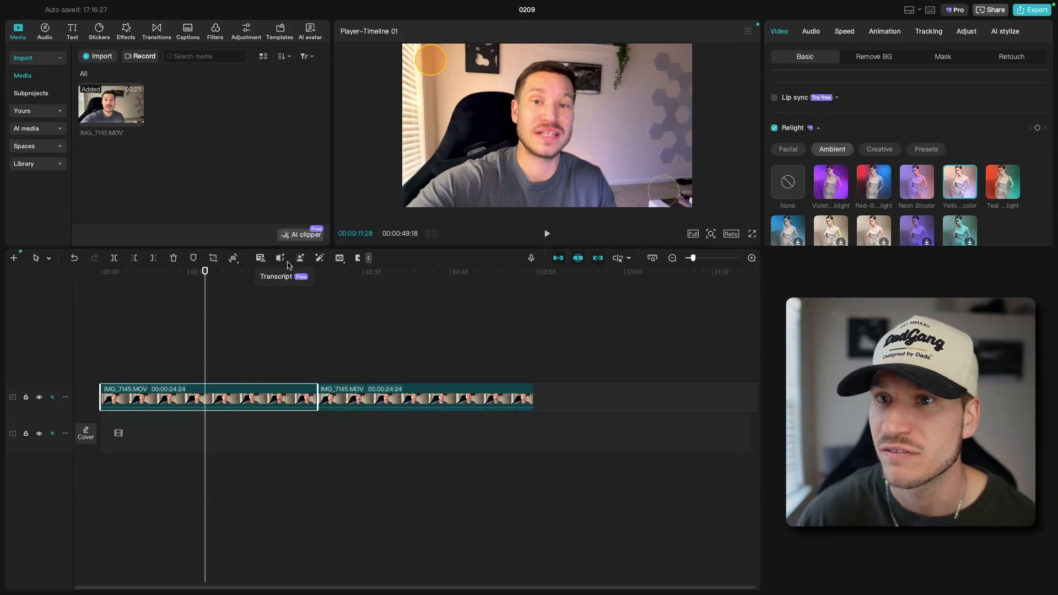
{"action": "left_click", "coordinate": [546, 234]}
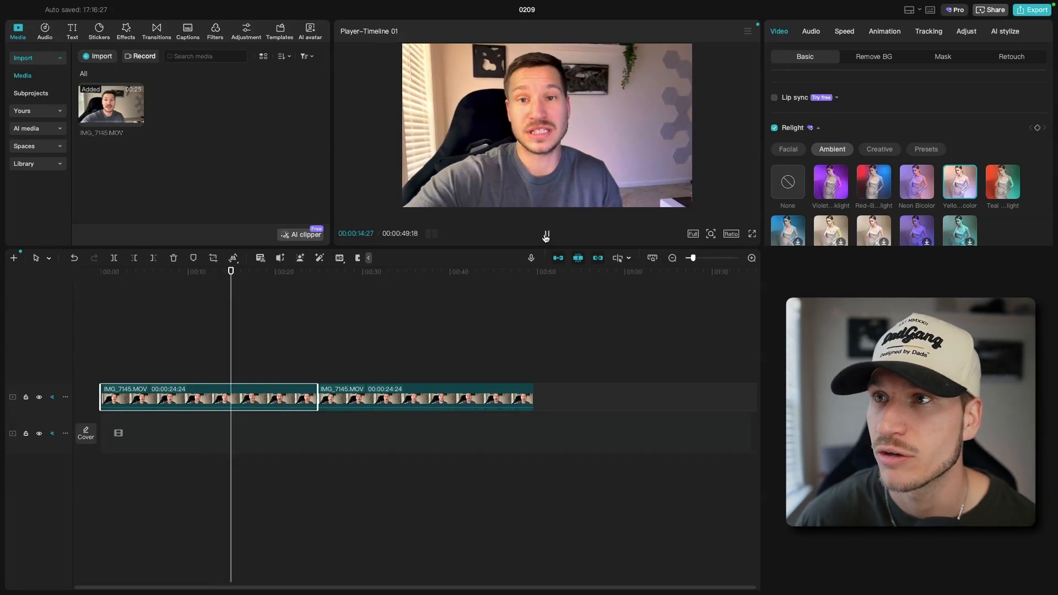
{"action": "left_click", "coordinate": [546, 236]}
Apply the red-blue Ambient preset to the first clip and set Light 2's color to purple, hex 5700FF
{"action": "left_click", "coordinate": [877, 183]}
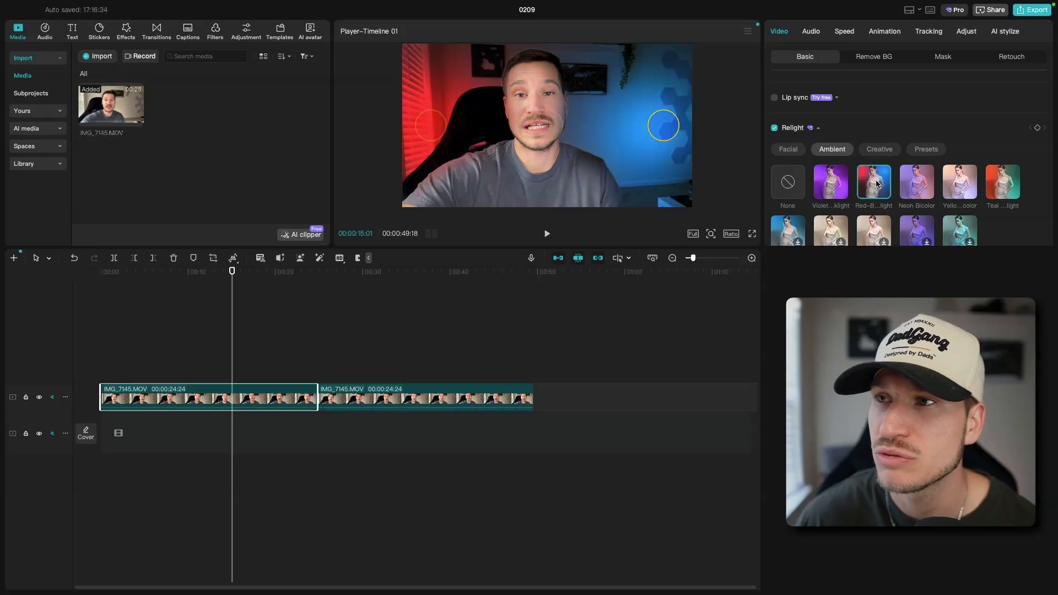
{"action": "scroll", "coordinate": [874, 166], "scroll_direction": "down", "scroll_amount": 5}
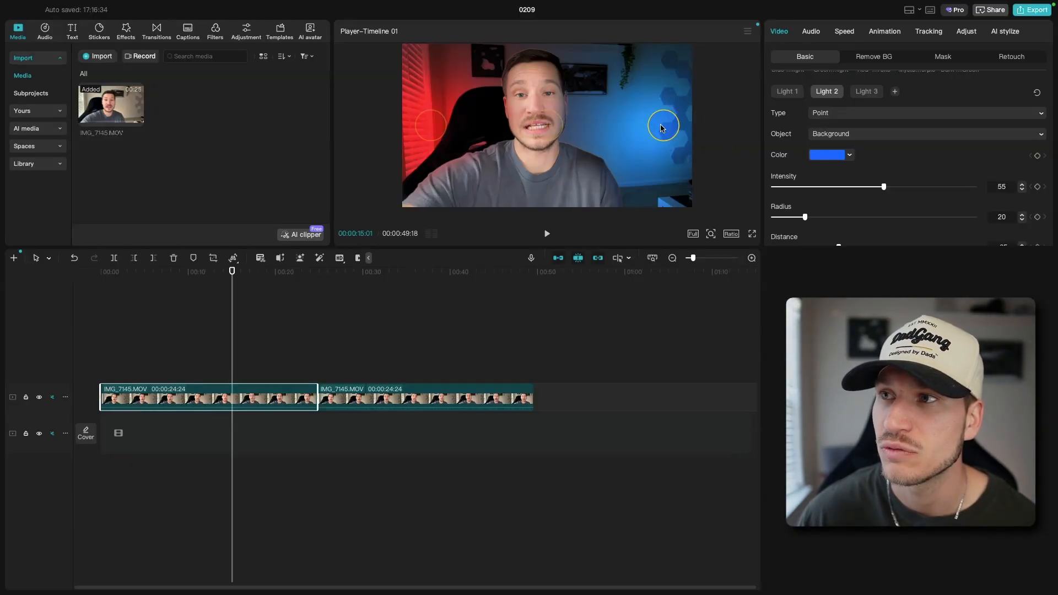
{"action": "left_click", "coordinate": [848, 159]}
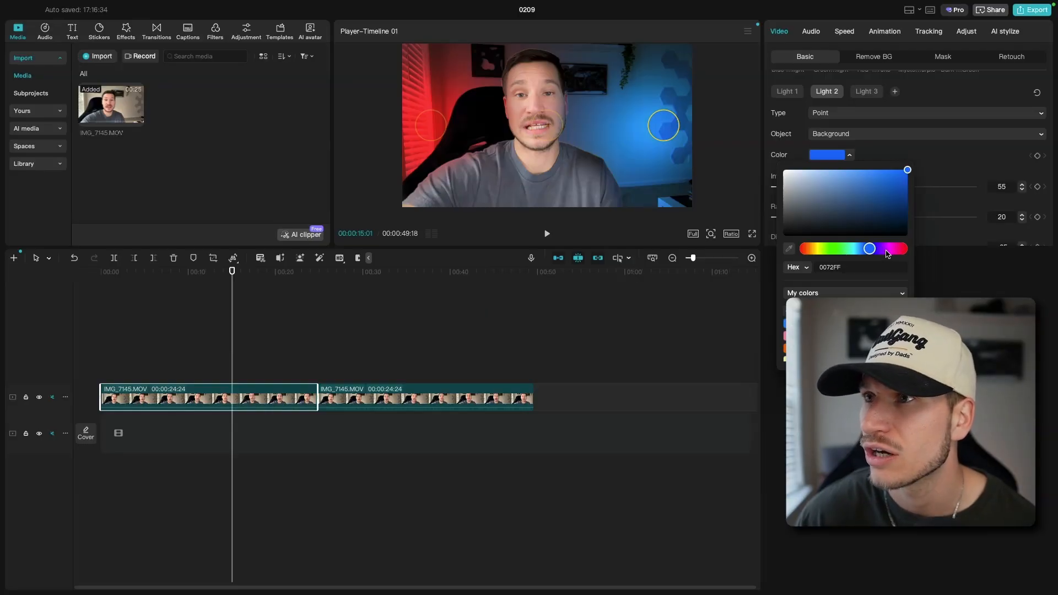
{"action": "left_click_drag", "start_coordinate": [888, 249], "coordinate": [883, 251]}
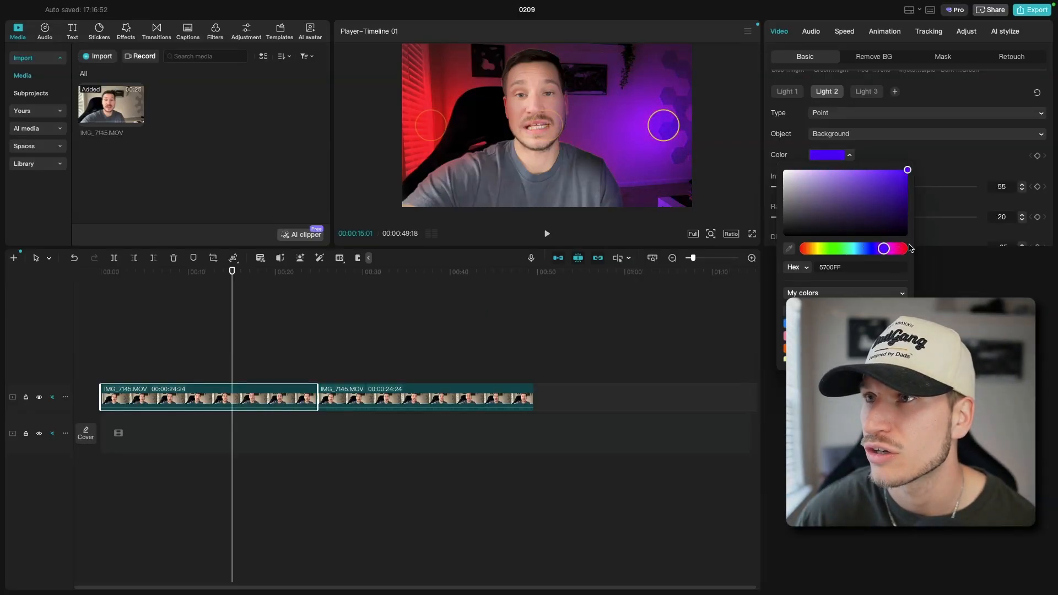
{"action": "left_click", "coordinate": [935, 160]}
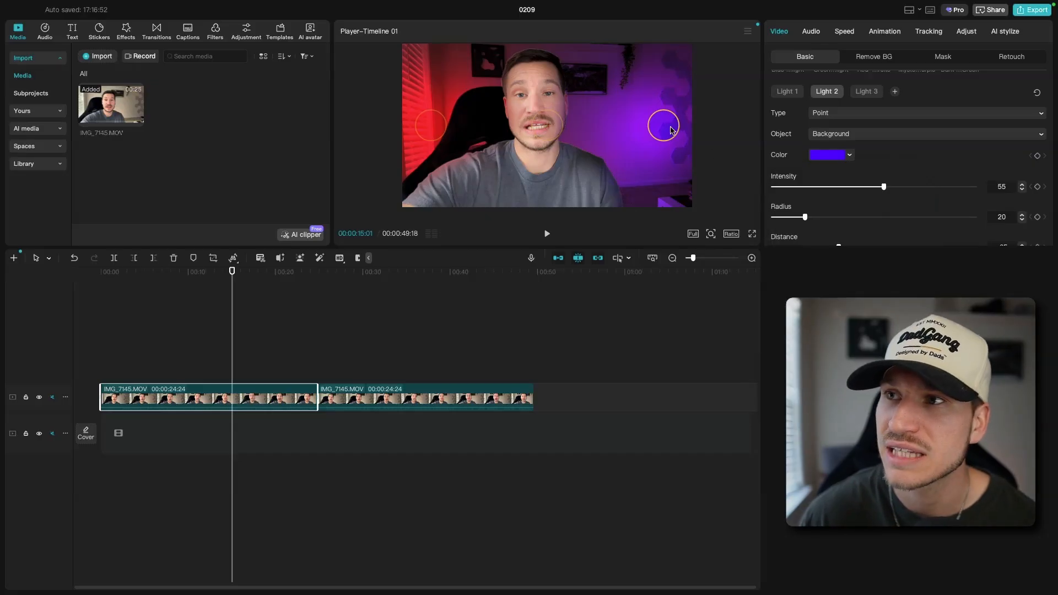
Move Light 2 beside the subject's shoulder, at about X 681, Y -933, and set its intensity to 49
{"action": "left_click_drag", "start_coordinate": [669, 130], "coordinate": [702, 217]}
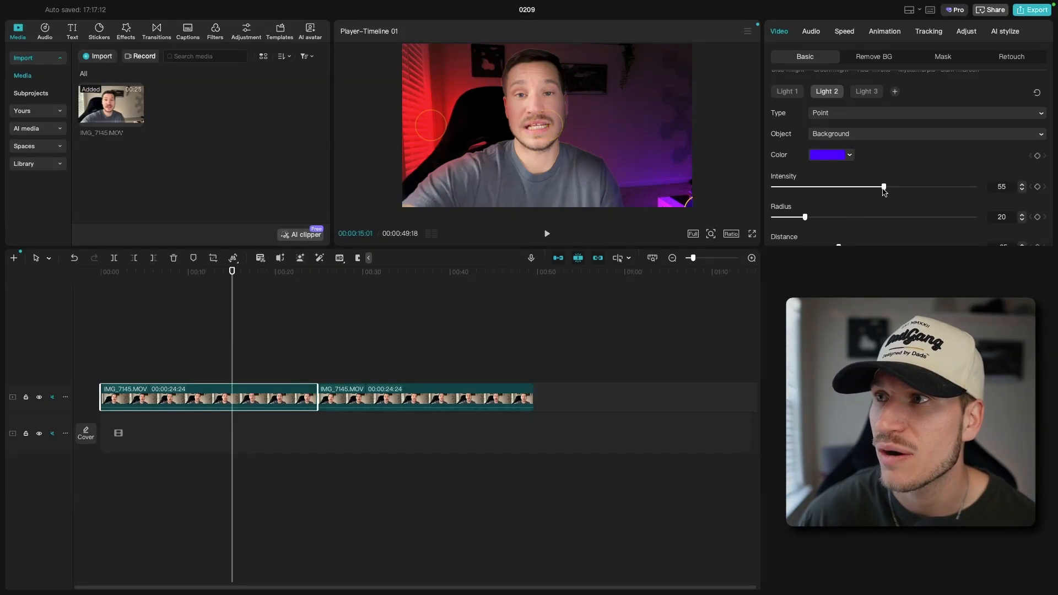
{"action": "left_click_drag", "start_coordinate": [884, 187], "coordinate": [885, 208]}
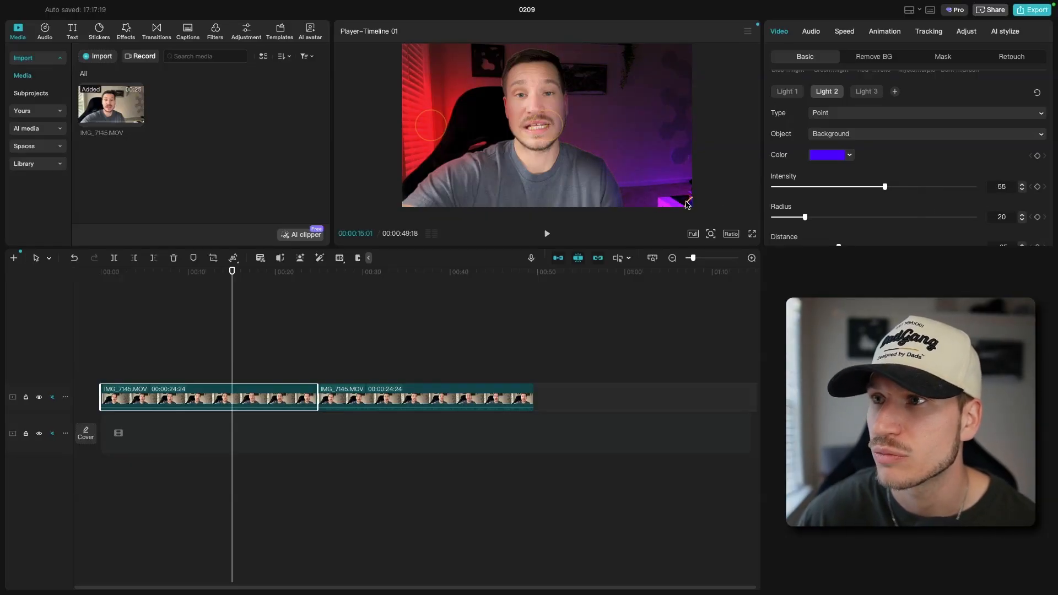
{"action": "left_click_drag", "start_coordinate": [689, 204], "coordinate": [585, 203]}
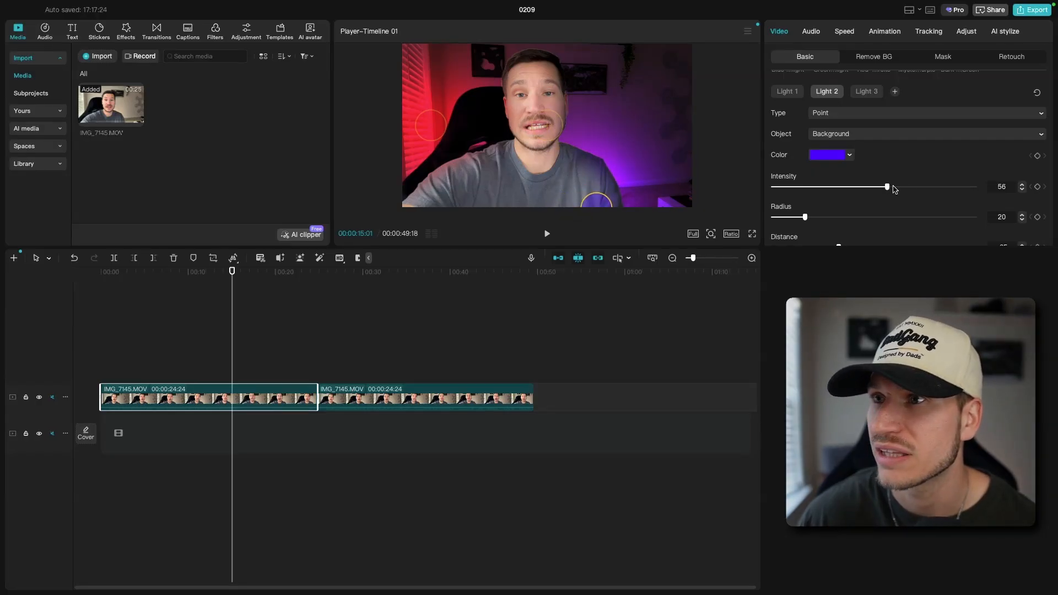
{"action": "mouse_move", "coordinate": [893, 187]}
{"action": "left_mouse_down"}
{"action": "mouse_move", "coordinate": [910, 187]}
{"action": "mouse_move", "coordinate": [883, 191]}
{"action": "left_mouse_up"}
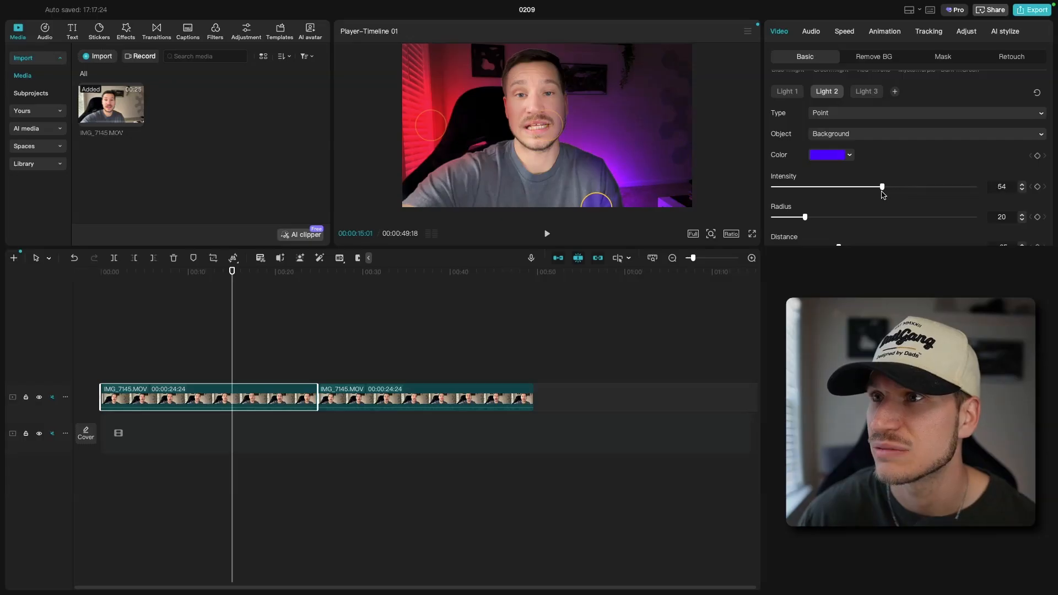
{"action": "mouse_move", "coordinate": [604, 204]}
{"action": "left_mouse_down"}
{"action": "mouse_move", "coordinate": [698, 204]}
{"action": "mouse_move", "coordinate": [606, 199]}
{"action": "left_mouse_up"}
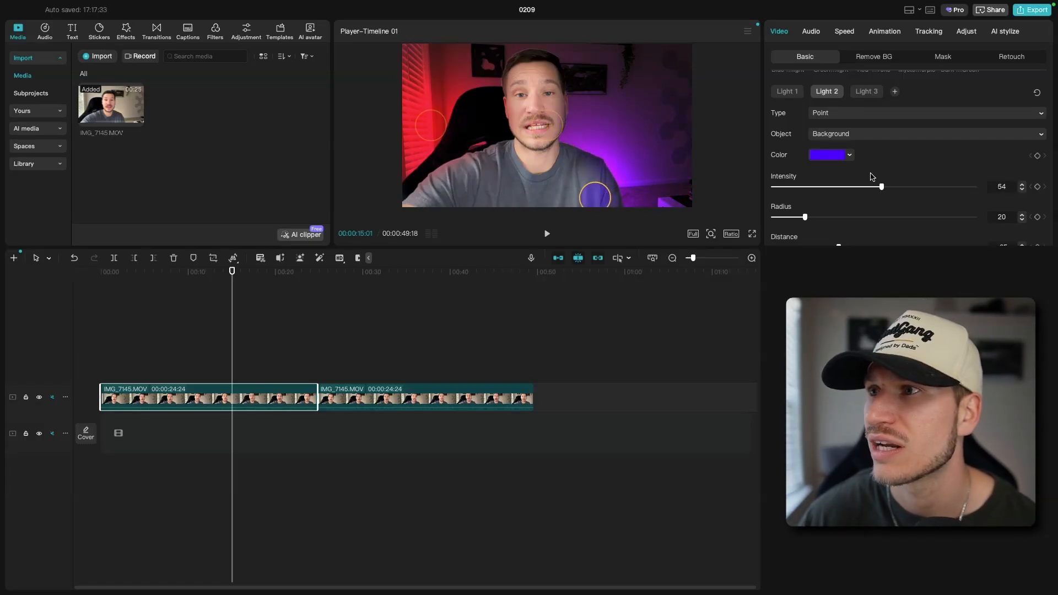
{"action": "left_click_drag", "start_coordinate": [881, 187], "coordinate": [872, 188]}
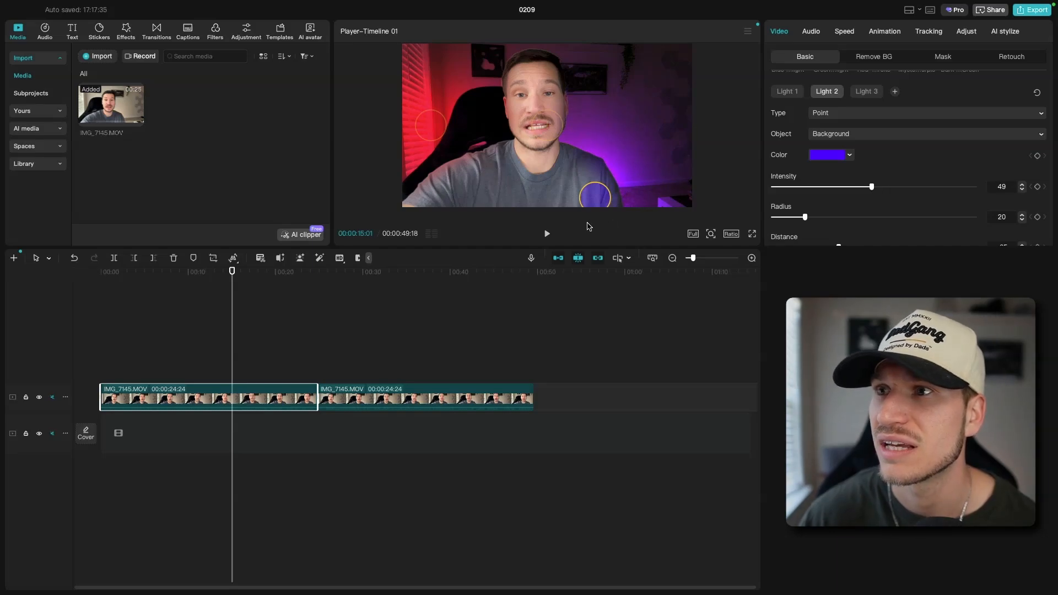
{"action": "left_click_drag", "start_coordinate": [603, 200], "coordinate": [600, 202]}
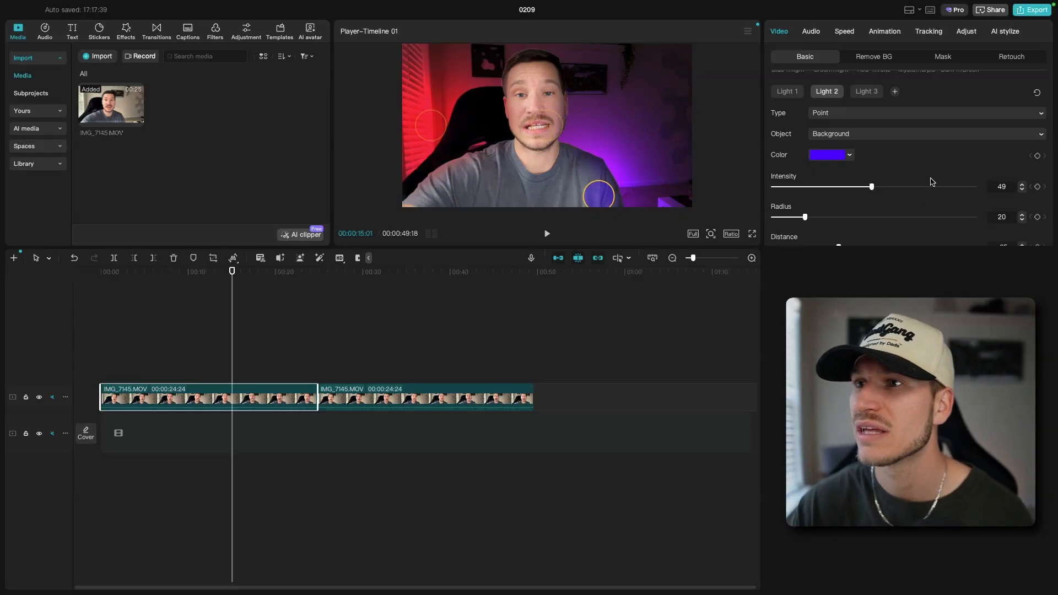
Set Light 2's distance to -40 and the Relight brightness to 40
{"action": "scroll", "coordinate": [863, 212], "scroll_direction": "down", "scroll_amount": 3}
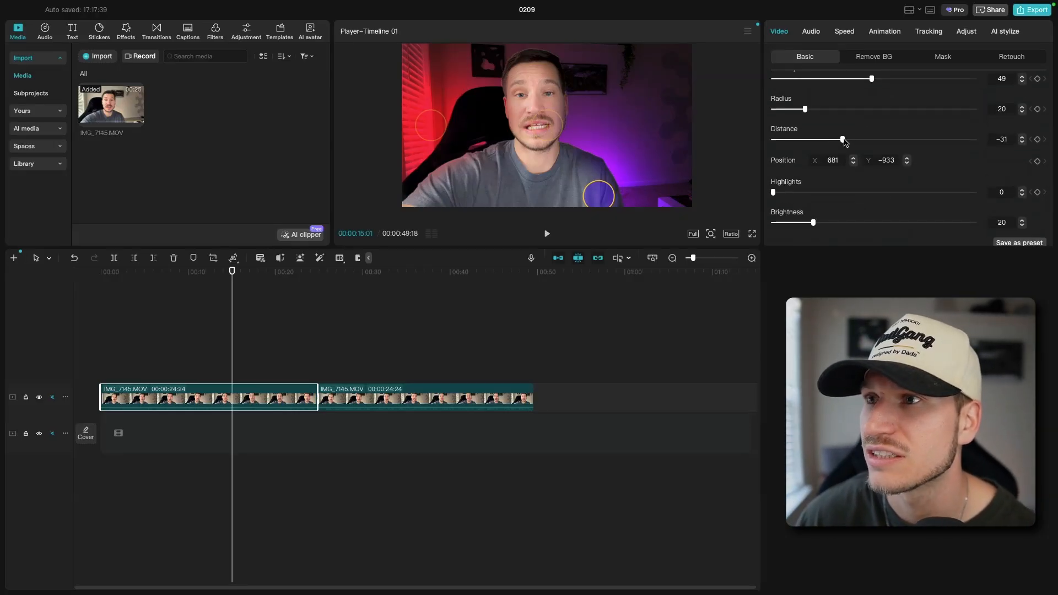
{"action": "mouse_move", "coordinate": [843, 140]}
{"action": "left_mouse_down"}
{"action": "mouse_move", "coordinate": [893, 142]}
{"action": "mouse_move", "coordinate": [785, 151]}
{"action": "mouse_move", "coordinate": [844, 155]}
{"action": "mouse_move", "coordinate": [834, 157]}
{"action": "left_mouse_up"}
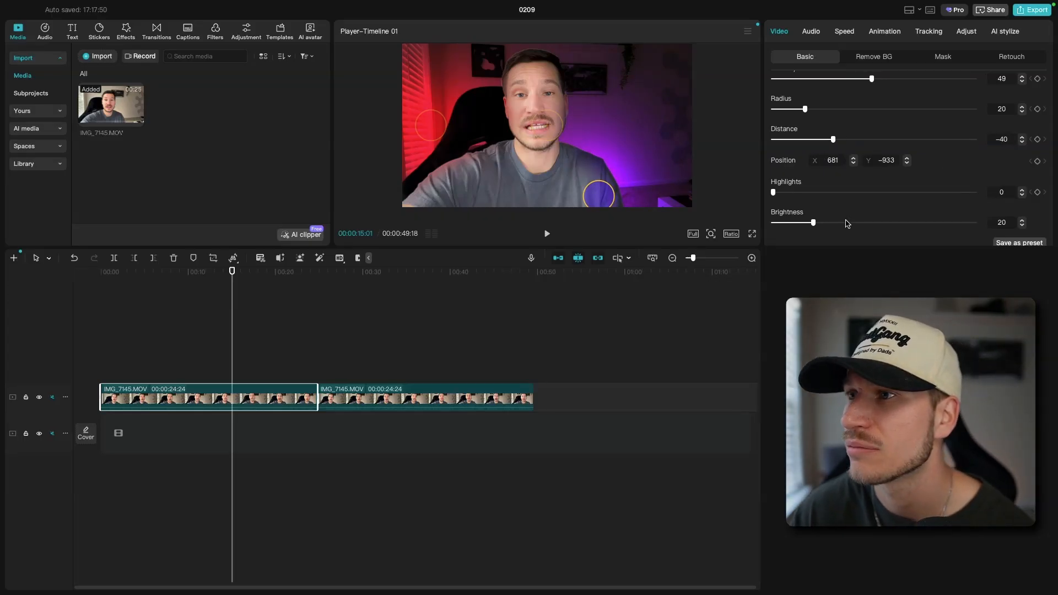
{"action": "scroll", "coordinate": [844, 220], "scroll_direction": "down", "scroll_amount": 2}
{"action": "scroll", "coordinate": [849, 221], "scroll_direction": "up", "scroll_amount": 4}
{"action": "scroll", "coordinate": [849, 221], "scroll_direction": "down", "scroll_amount": 3}
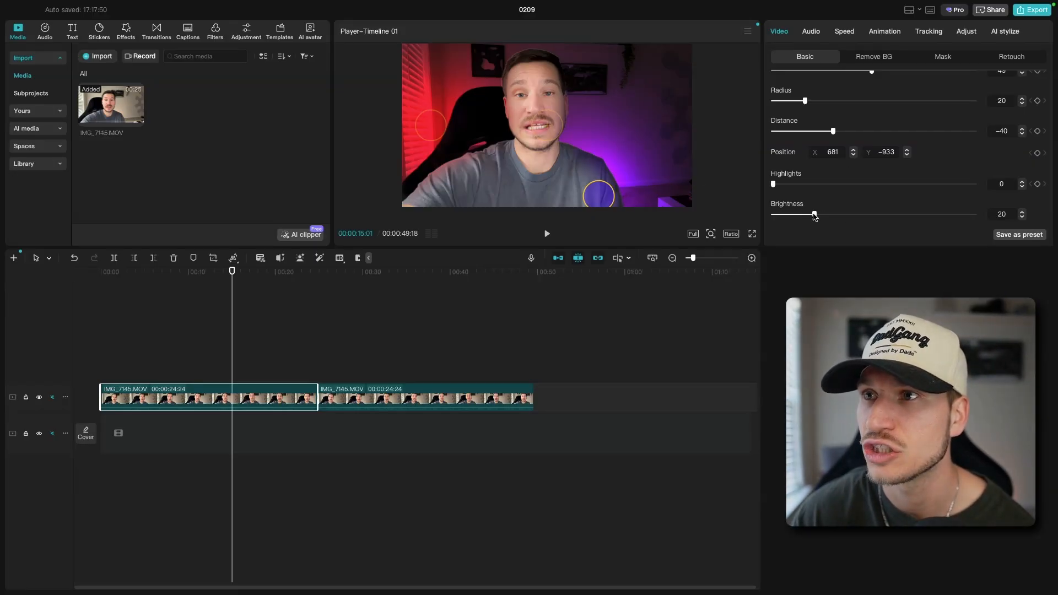
{"action": "left_click_drag", "start_coordinate": [815, 216], "coordinate": [852, 232]}
{"action": "scroll", "coordinate": [901, 197], "scroll_direction": "down", "scroll_amount": 4}
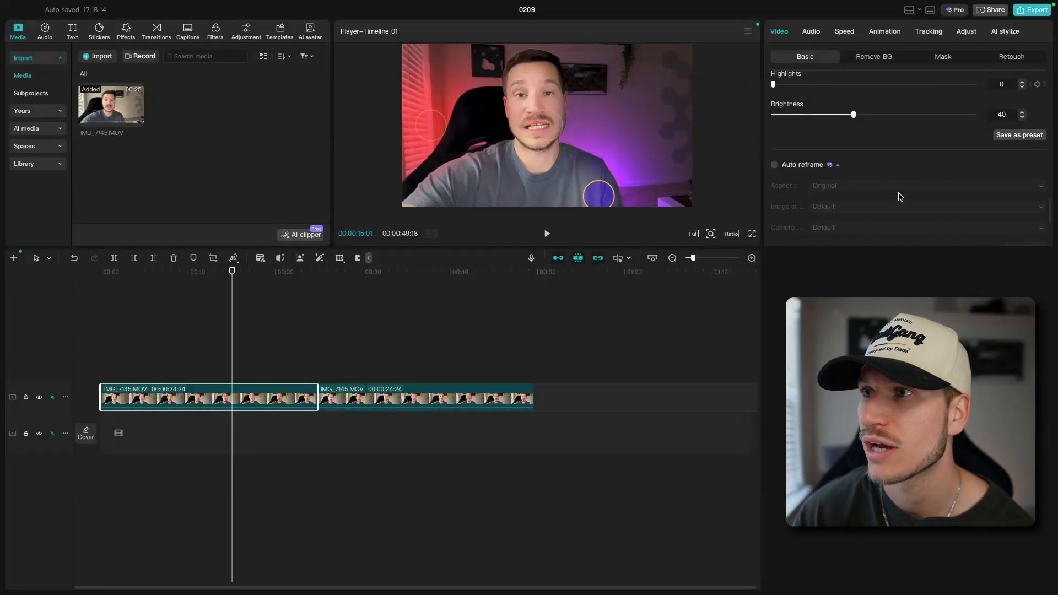
Change the color of Light 1 from red to purple, hex 6500FF
{"action": "scroll", "coordinate": [901, 197], "scroll_direction": "up", "scroll_amount": 5}
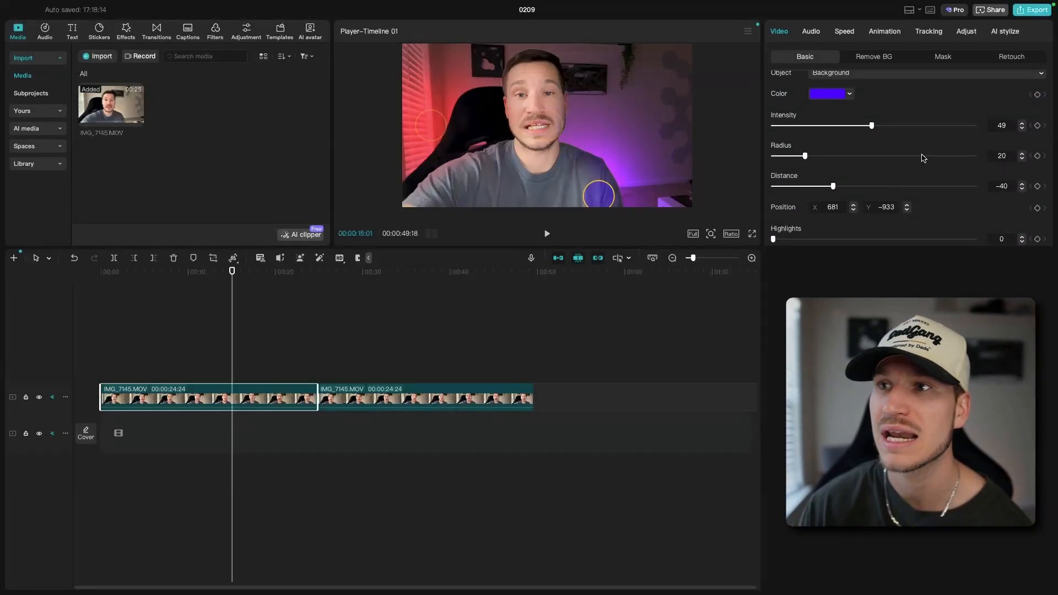
{"action": "scroll", "coordinate": [899, 190], "scroll_direction": "up", "scroll_amount": 2}
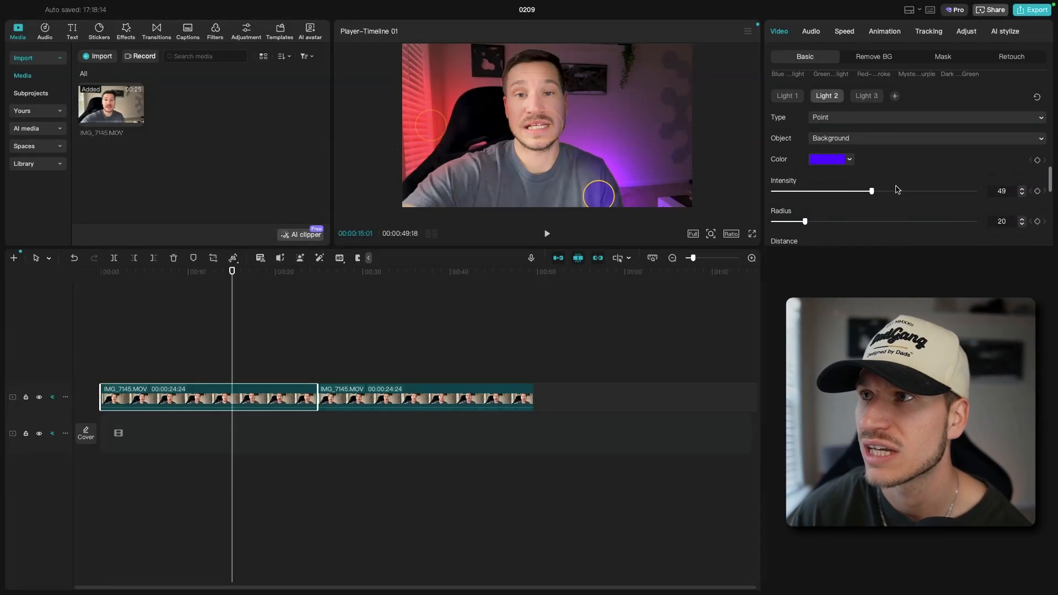
{"action": "left_click", "coordinate": [795, 97]}
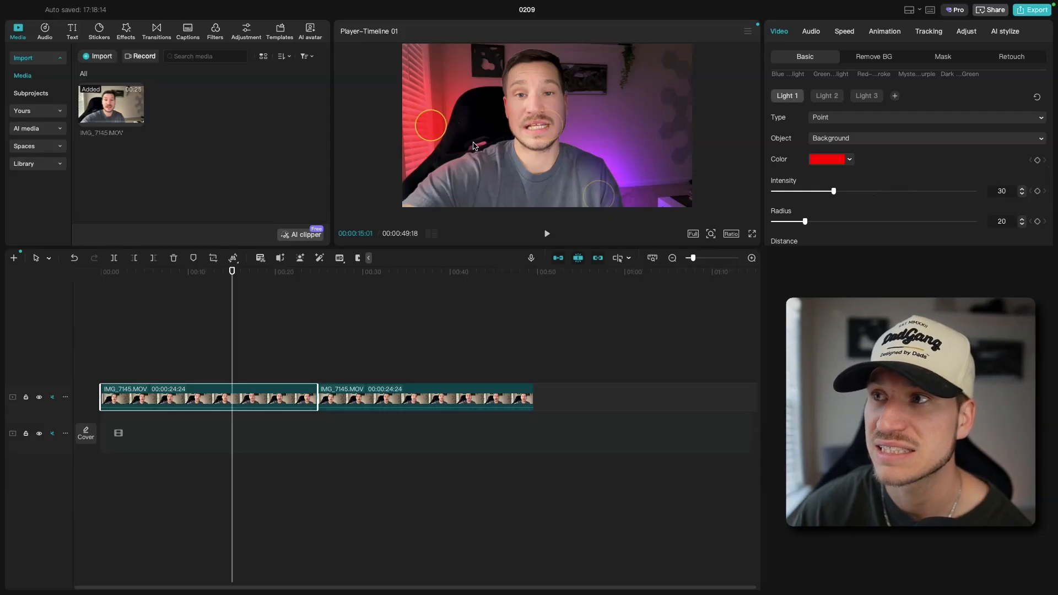
{"action": "left_click", "coordinate": [850, 160]}
{"action": "left_click", "coordinate": [885, 254]}
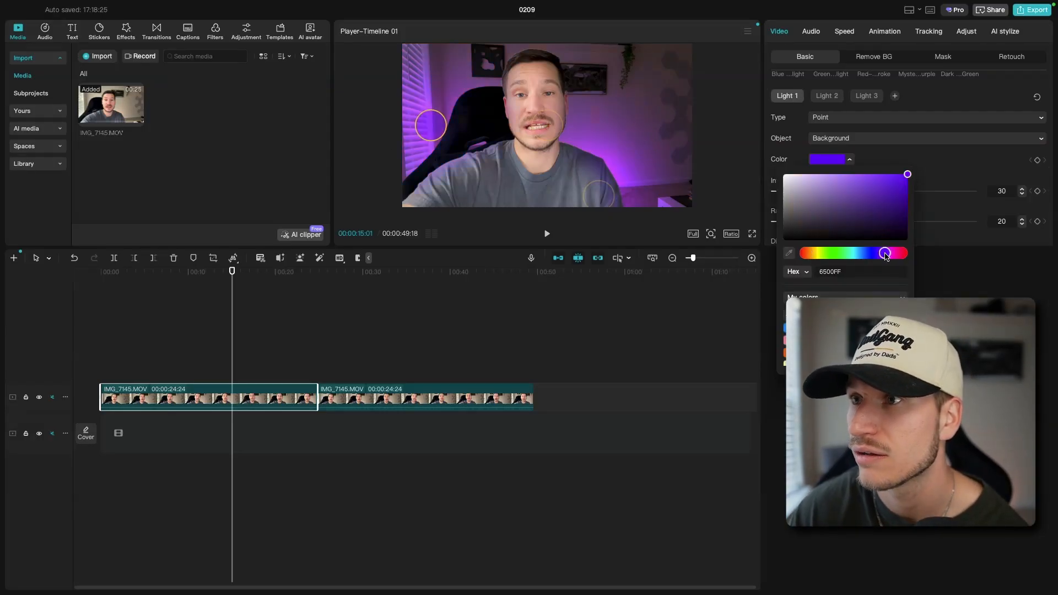
{"action": "left_click", "coordinate": [945, 169]}
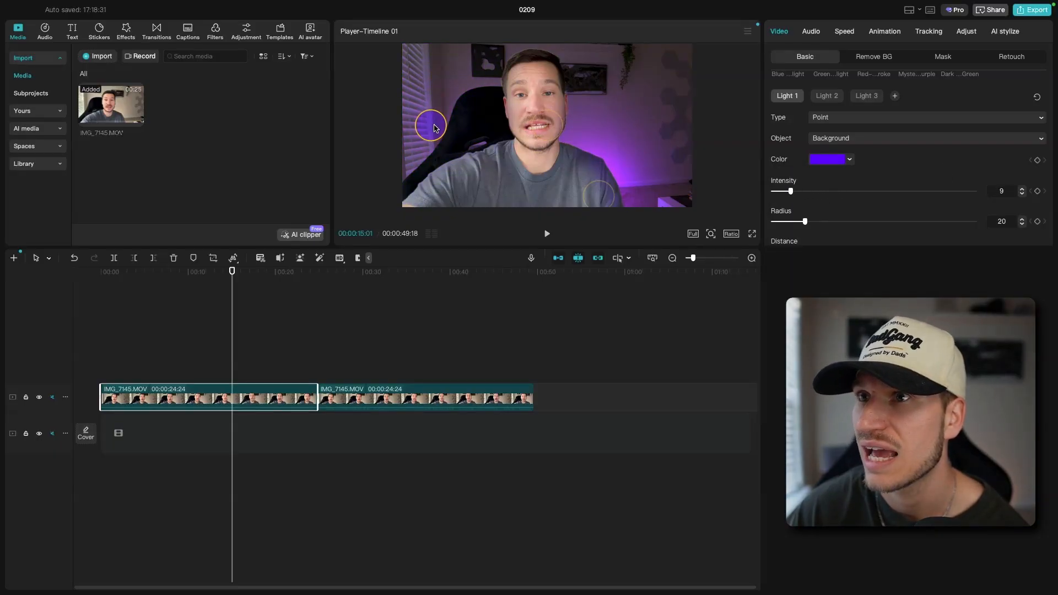
Move Light 1 over the chair beside the subject, about X -835, Y -232, with intensity 25, radius 19 and distance -16
{"action": "left_click_drag", "start_coordinate": [435, 128], "coordinate": [481, 142]}
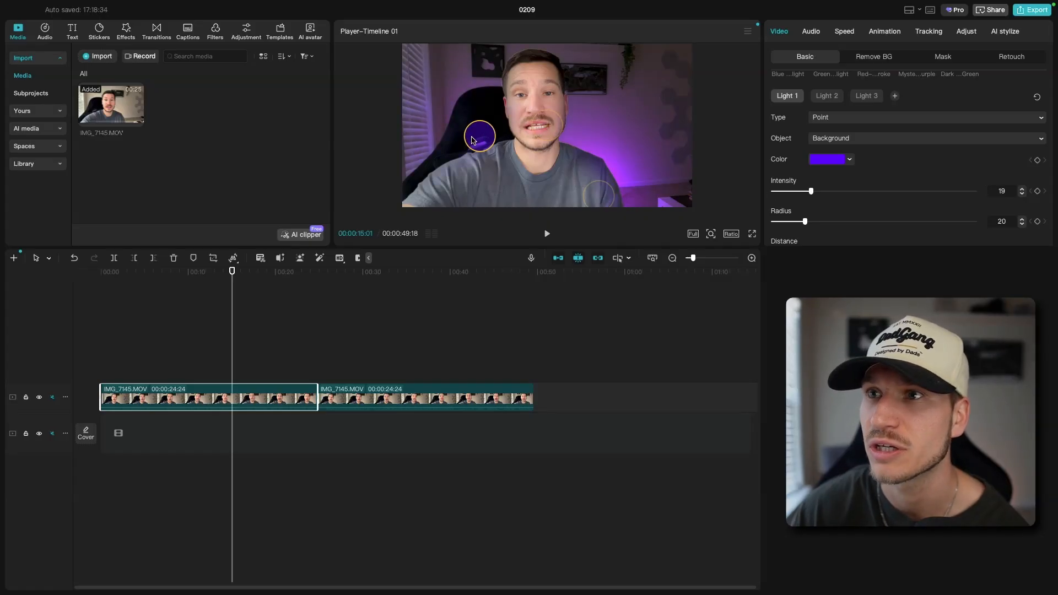
{"action": "left_click_drag", "start_coordinate": [472, 140], "coordinate": [490, 166]}
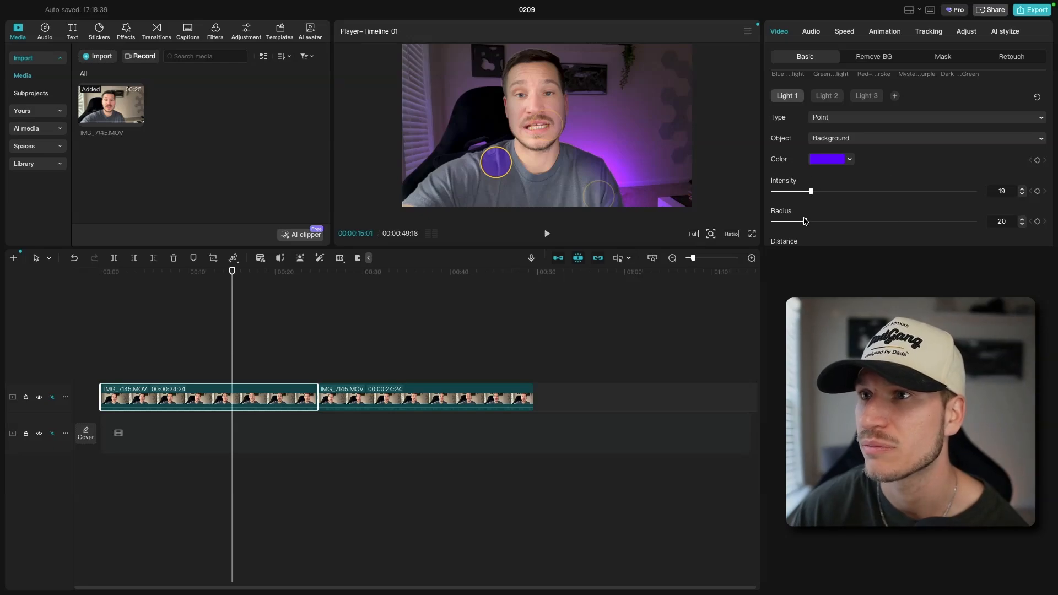
{"action": "mouse_move", "coordinate": [805, 221]}
{"action": "left_mouse_down"}
{"action": "mouse_move", "coordinate": [831, 221]}
{"action": "mouse_move", "coordinate": [747, 233]}
{"action": "mouse_move", "coordinate": [841, 231]}
{"action": "mouse_move", "coordinate": [804, 232]}
{"action": "left_mouse_up"}
{"action": "scroll", "coordinate": [807, 241], "scroll_direction": "down", "scroll_amount": 3}
{"action": "mouse_move", "coordinate": [842, 155]}
{"action": "left_mouse_down"}
{"action": "mouse_move", "coordinate": [894, 157]}
{"action": "mouse_move", "coordinate": [805, 158]}
{"action": "mouse_move", "coordinate": [855, 149]}
{"action": "left_mouse_up"}
{"action": "scroll", "coordinate": [818, 138], "scroll_direction": "up", "scroll_amount": 3}
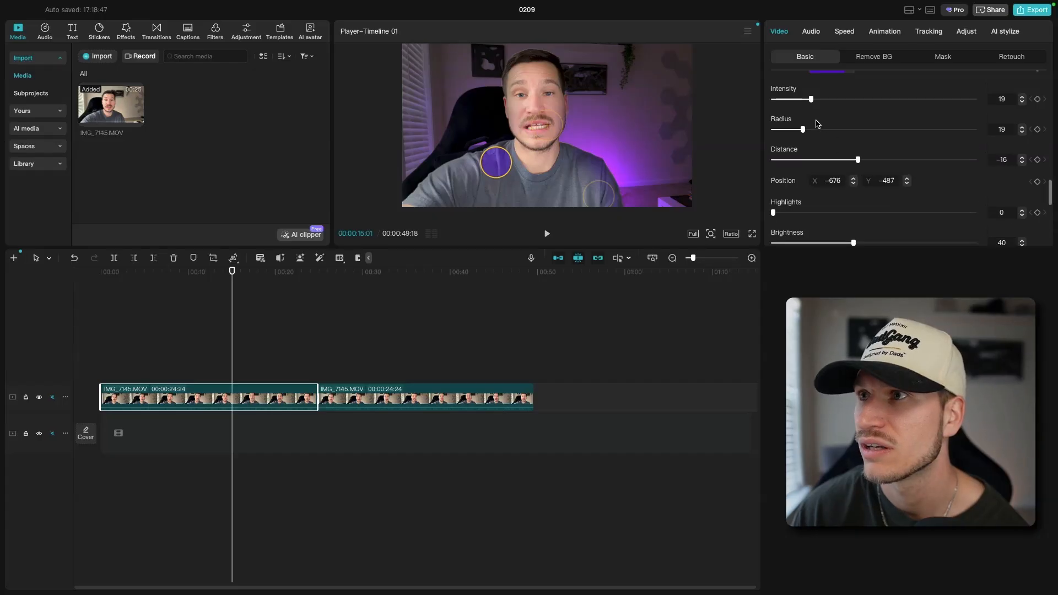
{"action": "left_click_drag", "start_coordinate": [496, 163], "coordinate": [481, 143]}
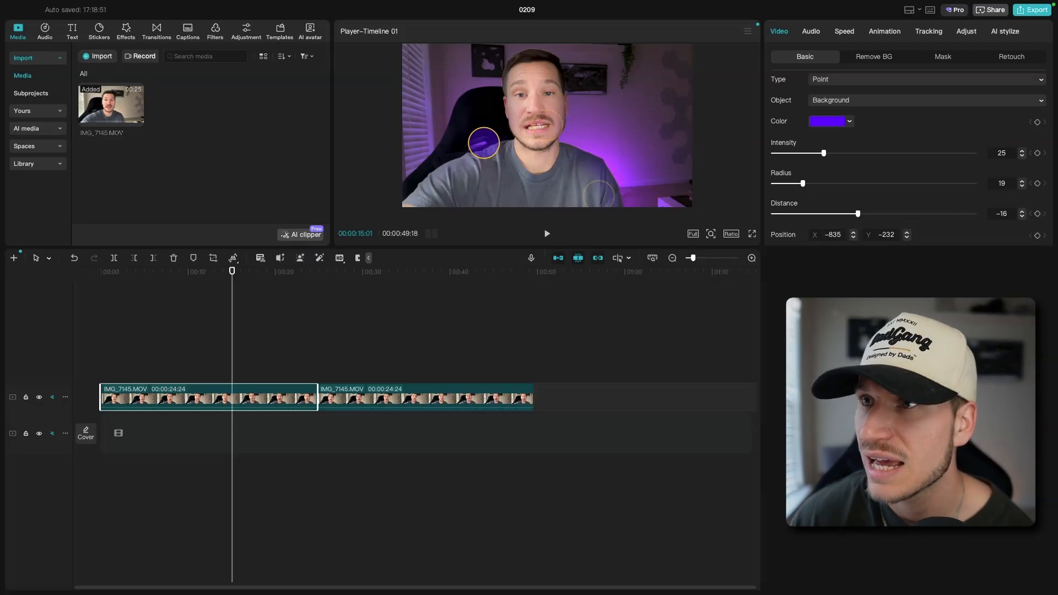
Try Background and Both as the object lit by Light 3, and return it to People
{"action": "scroll", "coordinate": [849, 215], "scroll_direction": "down", "scroll_amount": 3}
{"action": "scroll", "coordinate": [858, 206], "scroll_direction": "up", "scroll_amount": 6}
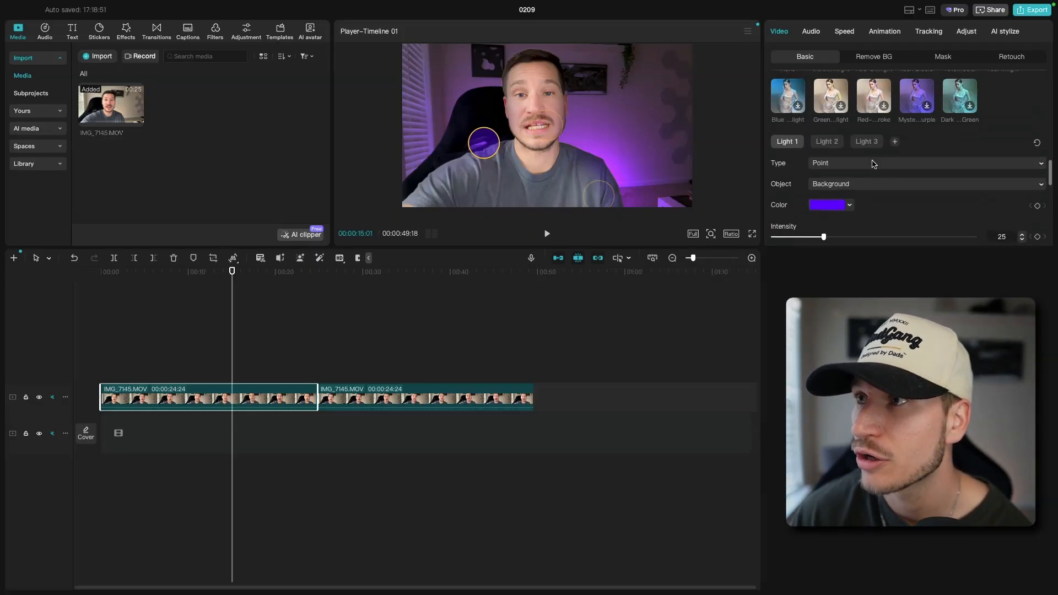
{"action": "left_click", "coordinate": [868, 143]}
{"action": "scroll", "coordinate": [884, 175], "scroll_direction": "down", "scroll_amount": 1}
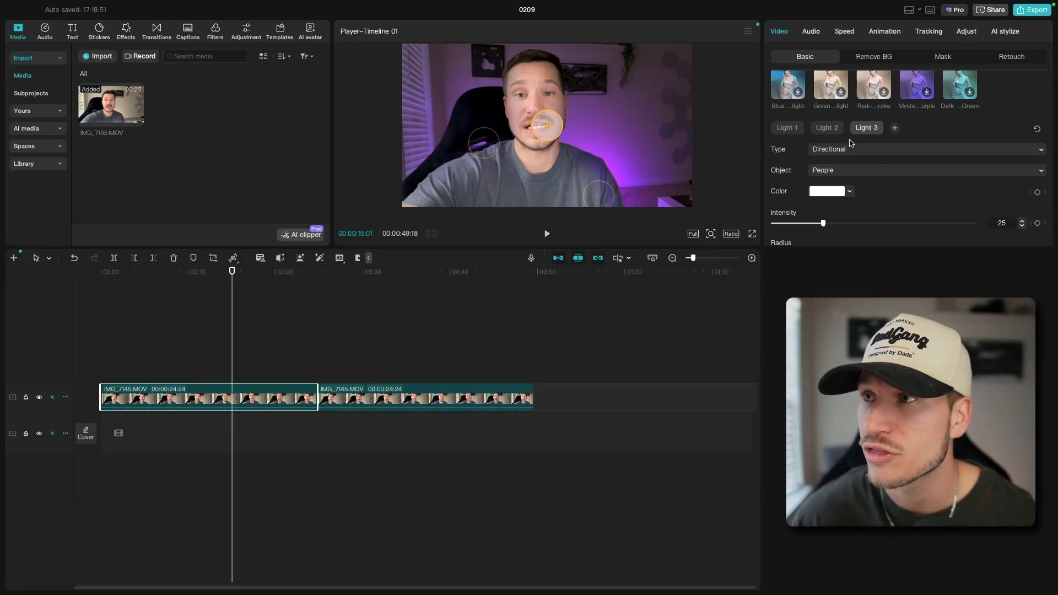
{"action": "left_click", "coordinate": [847, 171]}
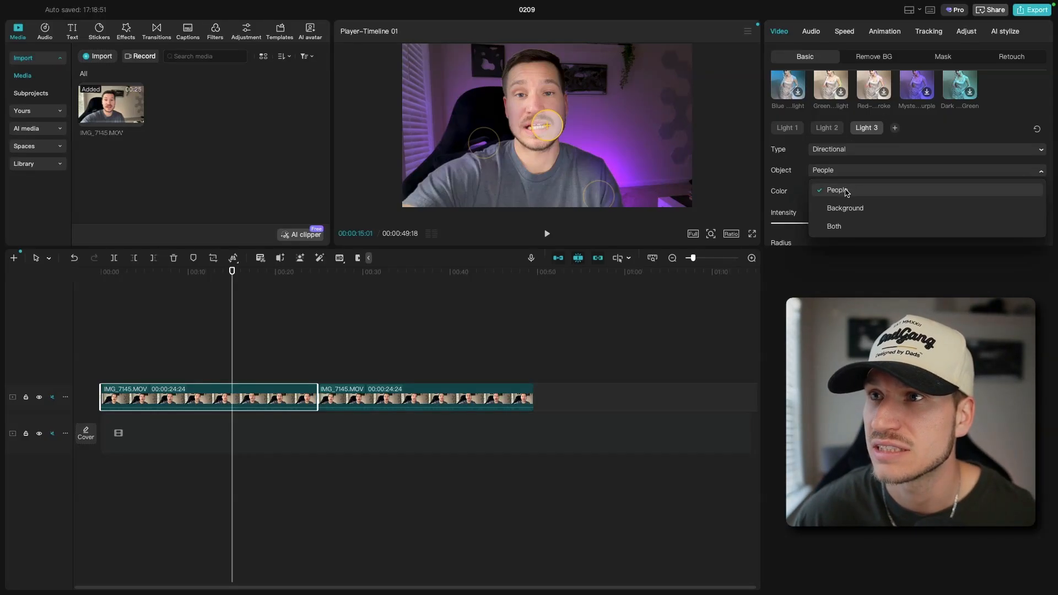
{"action": "left_click", "coordinate": [846, 208]}
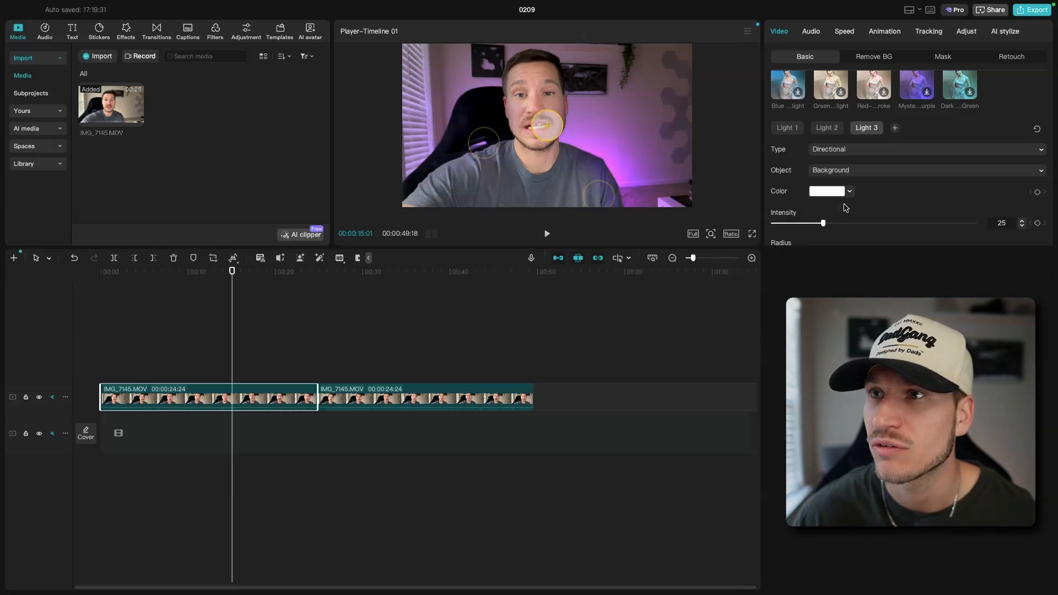
{"action": "left_click", "coordinate": [846, 172]}
{"action": "left_click", "coordinate": [841, 225]}
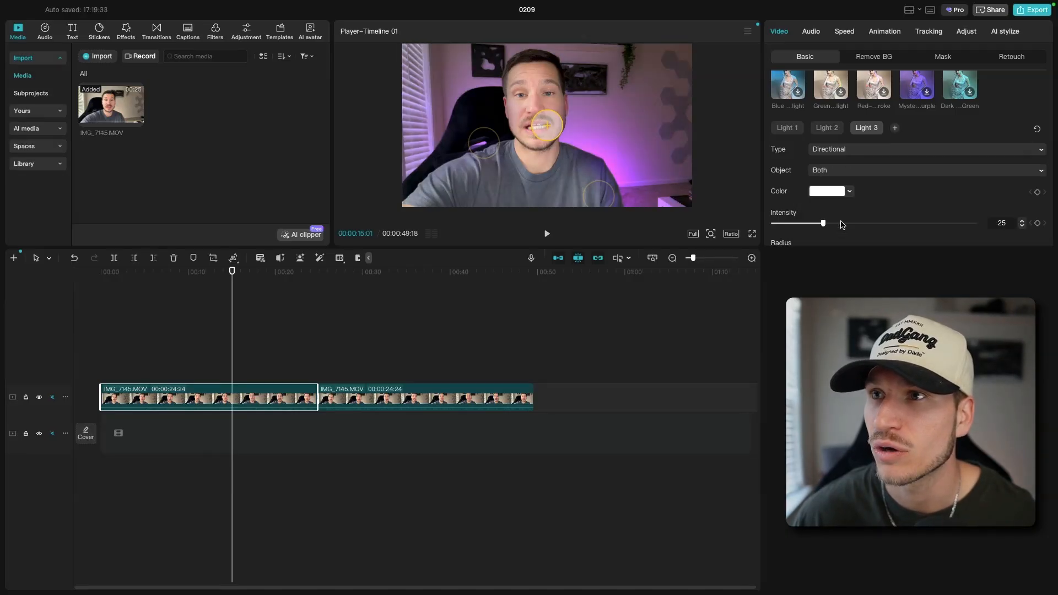
{"action": "left_click", "coordinate": [840, 172]}
{"action": "left_click", "coordinate": [838, 189]}
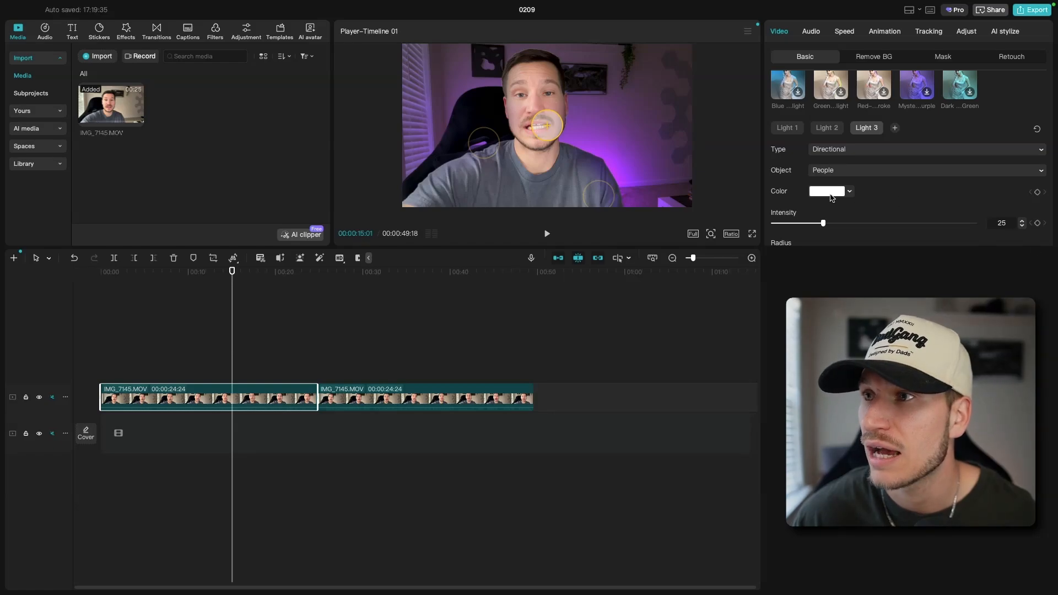
Set Light 3 to yellow, hex F4C70F, with intensity 54, and move it beside the subject's head, about X 1009, Y 252
{"action": "left_click", "coordinate": [846, 193]}
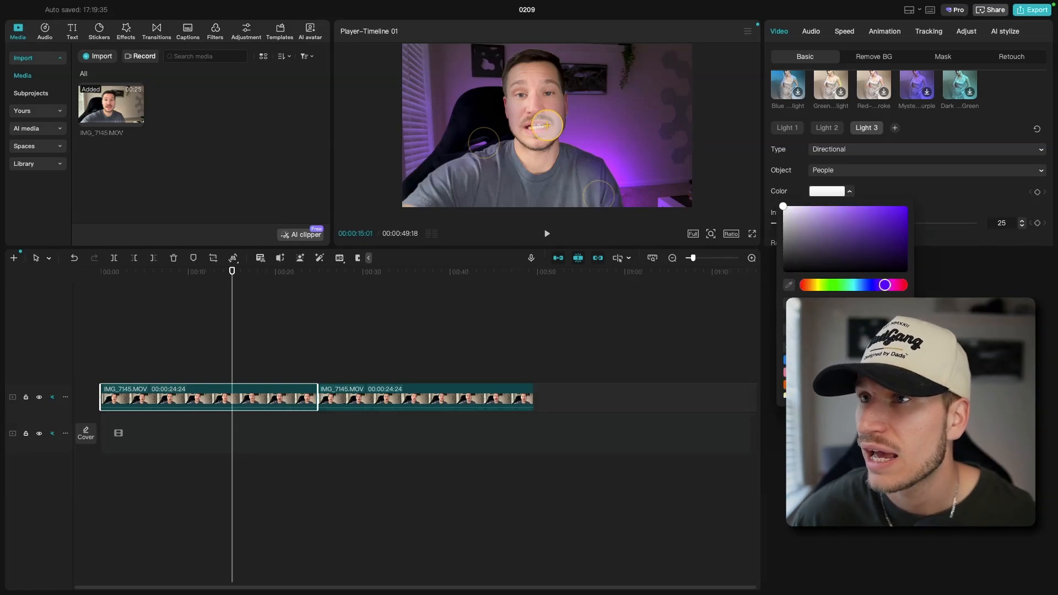
{"action": "left_click", "coordinate": [832, 384]}
{"action": "left_click_drag", "start_coordinate": [545, 126], "coordinate": [607, 142]}
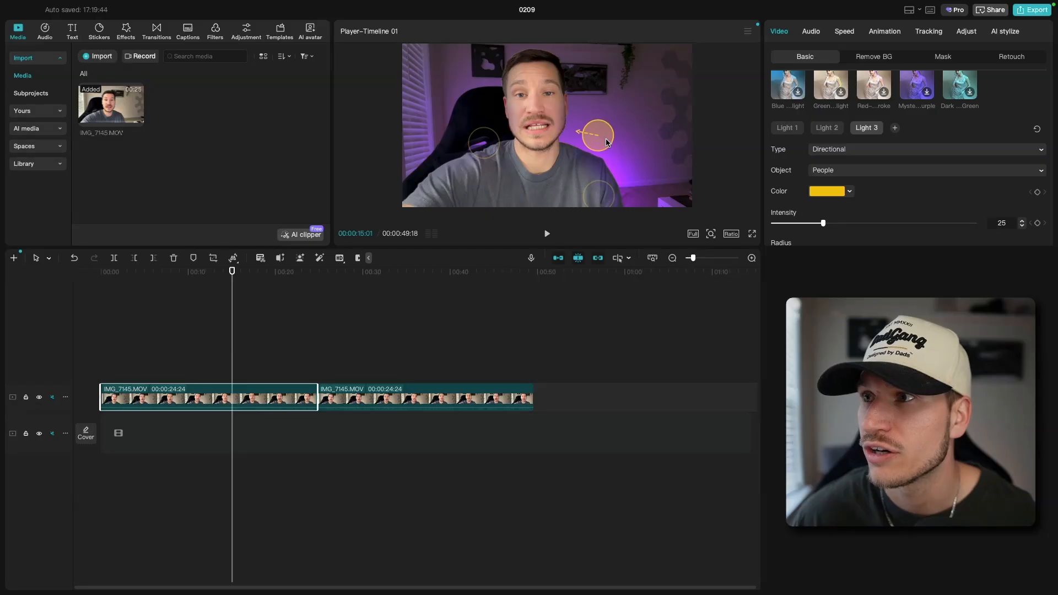
{"action": "left_click_drag", "start_coordinate": [836, 230], "coordinate": [868, 243]}
{"action": "left_click_drag", "start_coordinate": [609, 142], "coordinate": [635, 112]}
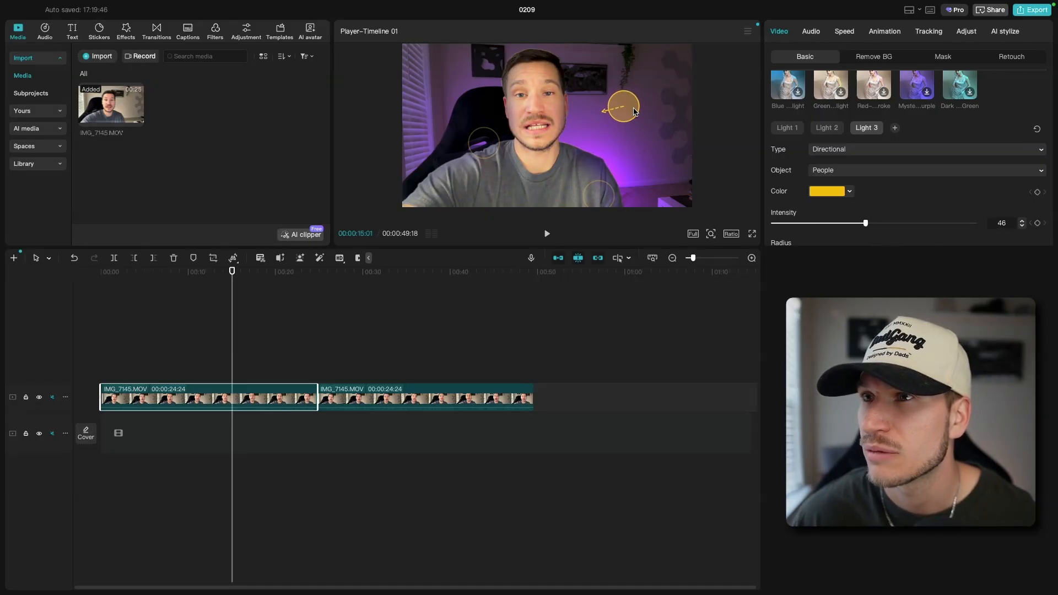
{"action": "scroll", "coordinate": [883, 224], "scroll_direction": "down", "scroll_amount": 4}
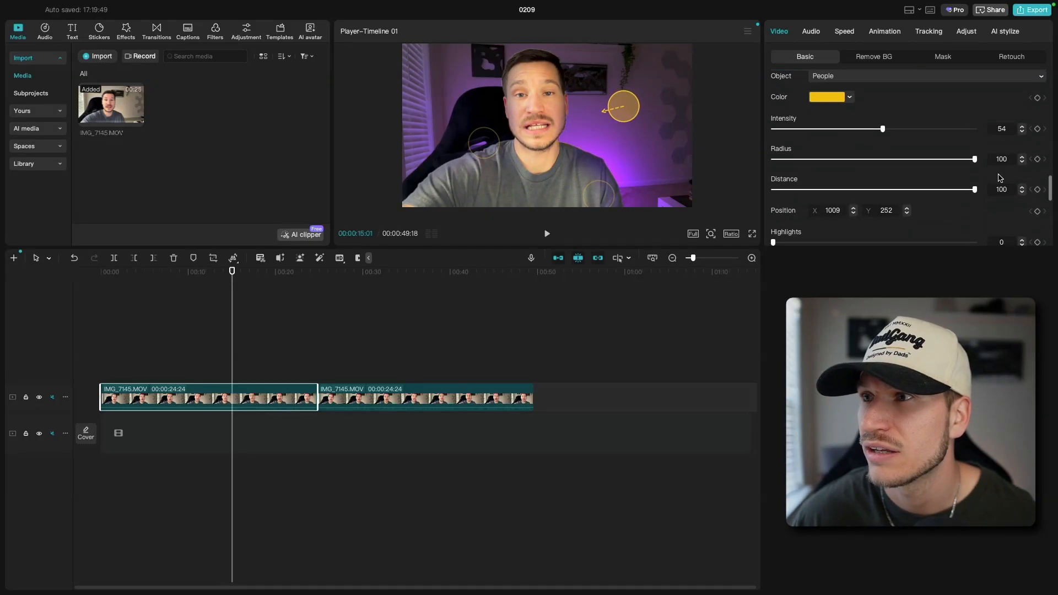
Set Light 3's radius to 65 and distance to 24, and move it closer to the subject, about X 683, Y -26
{"action": "left_click_drag", "start_coordinate": [975, 160], "coordinate": [901, 164]}
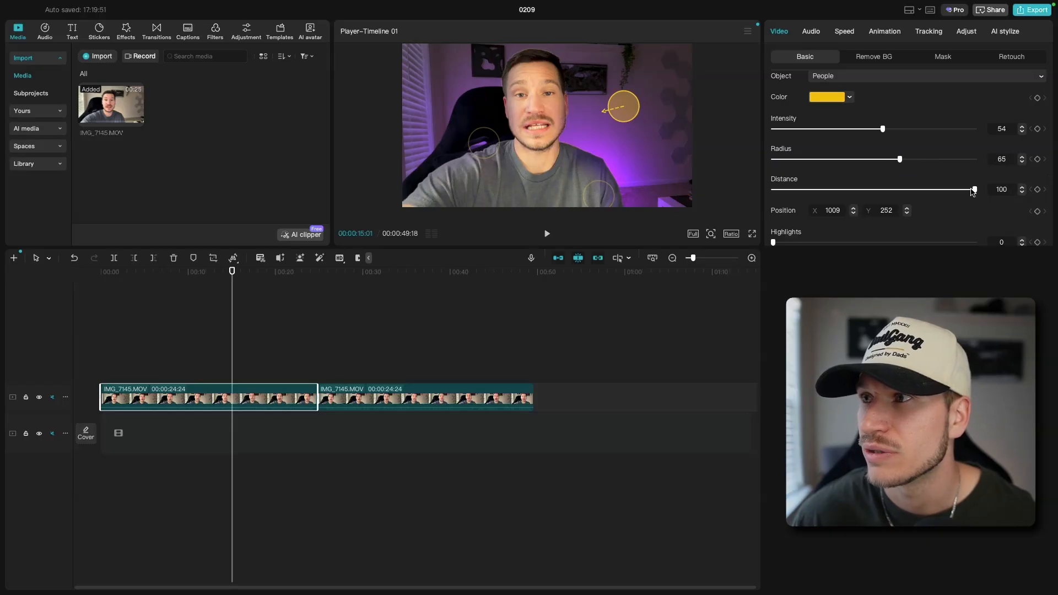
{"action": "left_click_drag", "start_coordinate": [974, 190], "coordinate": [898, 190]}
{"action": "left_click_drag", "start_coordinate": [622, 110], "coordinate": [604, 125]}
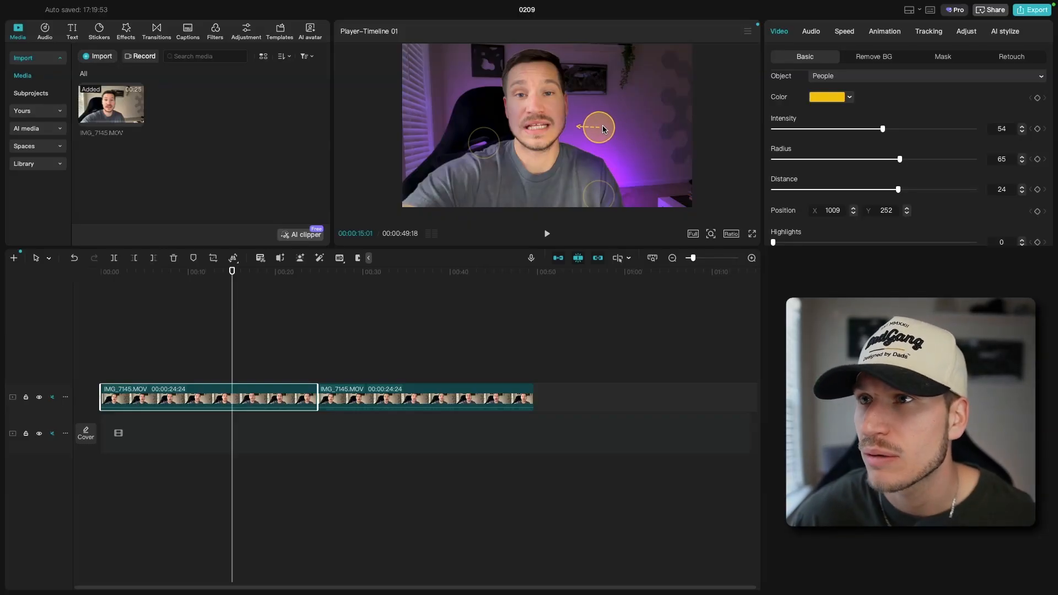
Change Light 3's color to purple, hex 700FF4, set its intensity to 62 and lower it to about X 648, Y -329
{"action": "left_click", "coordinate": [850, 97]}
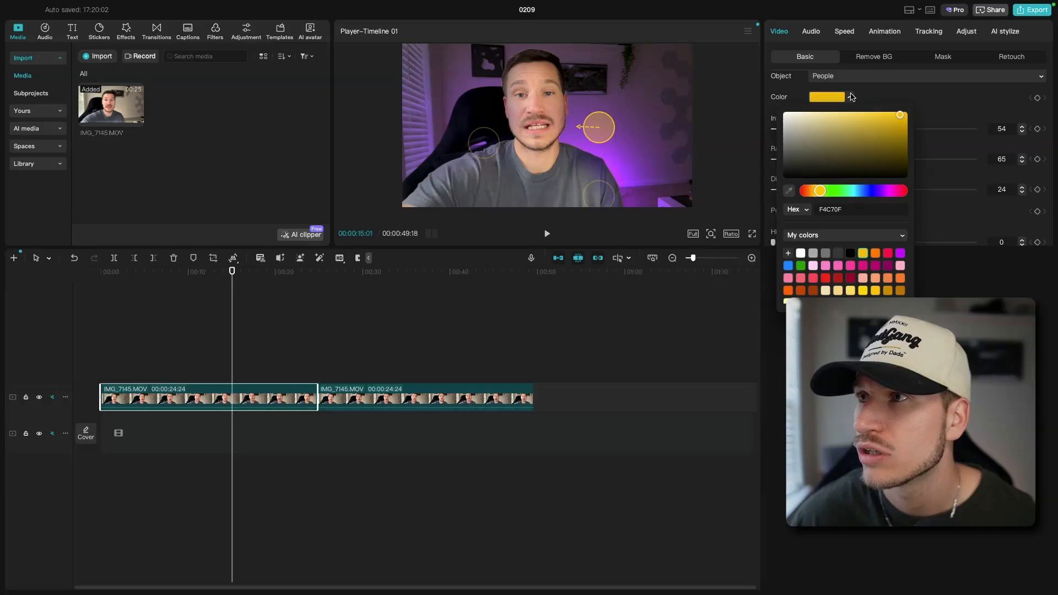
{"action": "left_click", "coordinate": [885, 192]}
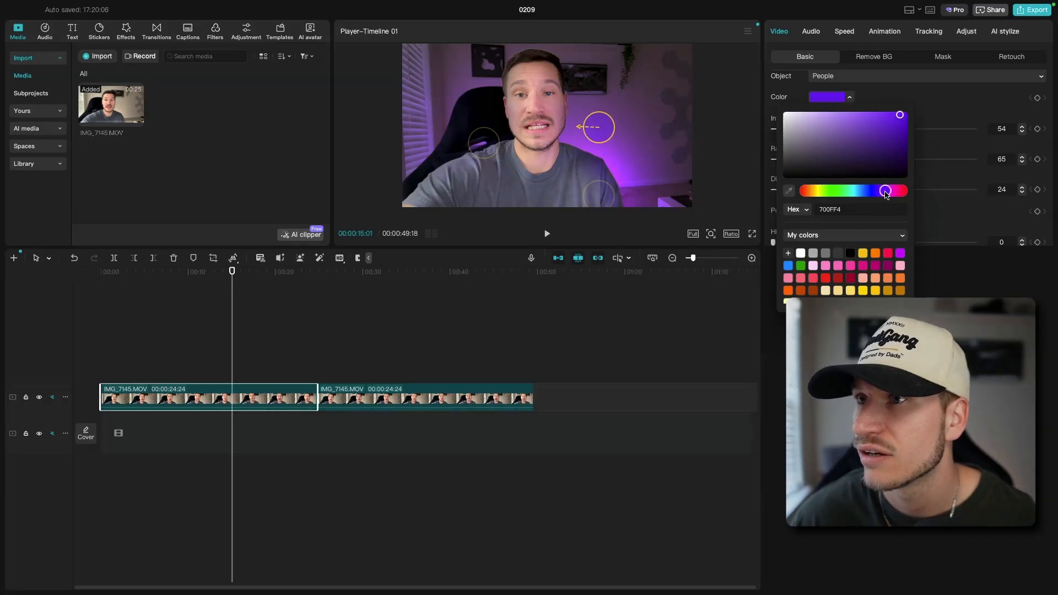
{"action": "left_click", "coordinate": [965, 104]}
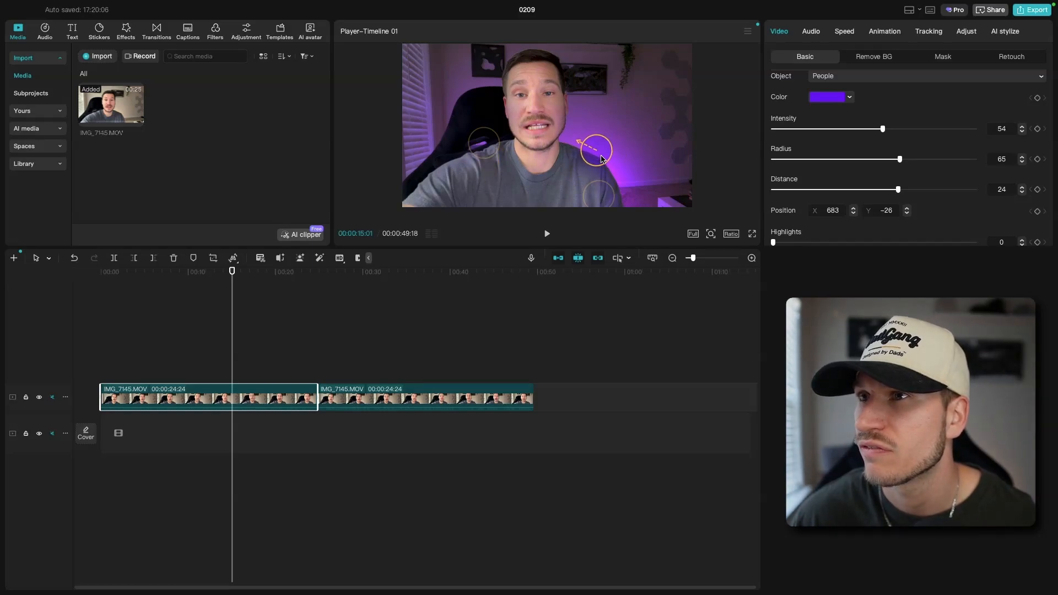
{"action": "left_click_drag", "start_coordinate": [883, 130], "coordinate": [901, 133]}
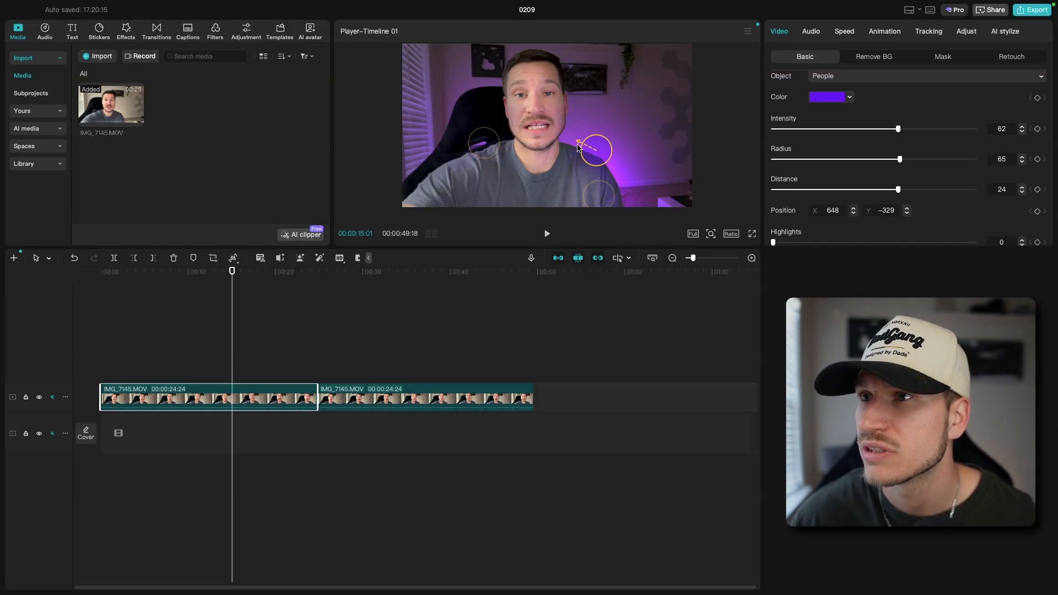
Raise Light 3 to about the subject's chin height beside the face, and set its intensity to 65 and radius to 55
{"action": "left_click", "coordinate": [600, 133]}
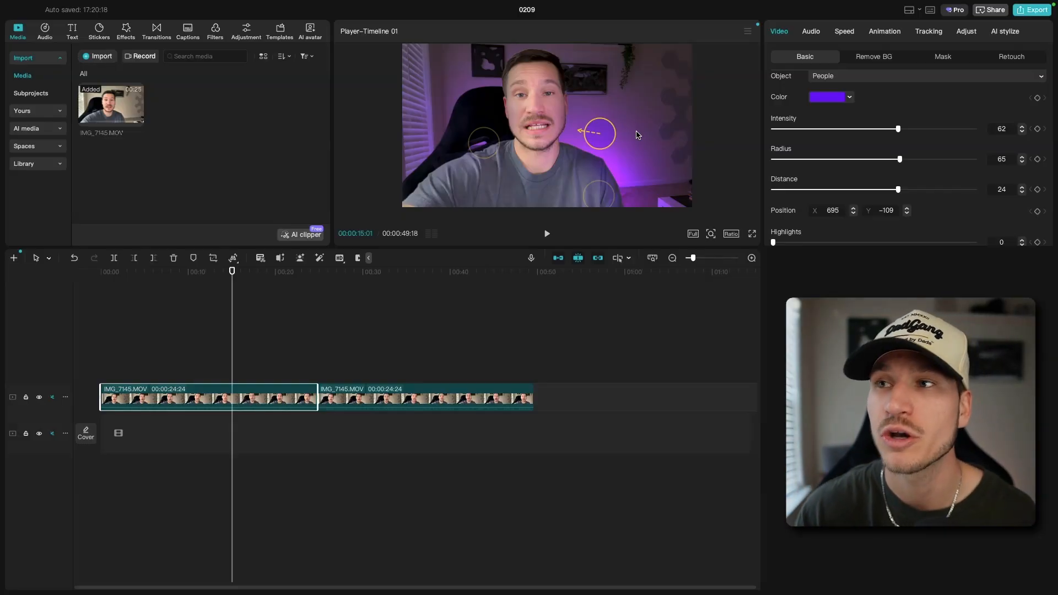
{"action": "mouse_move", "coordinate": [606, 136]}
{"action": "left_mouse_down"}
{"action": "mouse_move", "coordinate": [591, 133]}
{"action": "mouse_move", "coordinate": [609, 136]}
{"action": "left_mouse_up"}
{"action": "left_click_drag", "start_coordinate": [924, 128], "coordinate": [972, 129]}
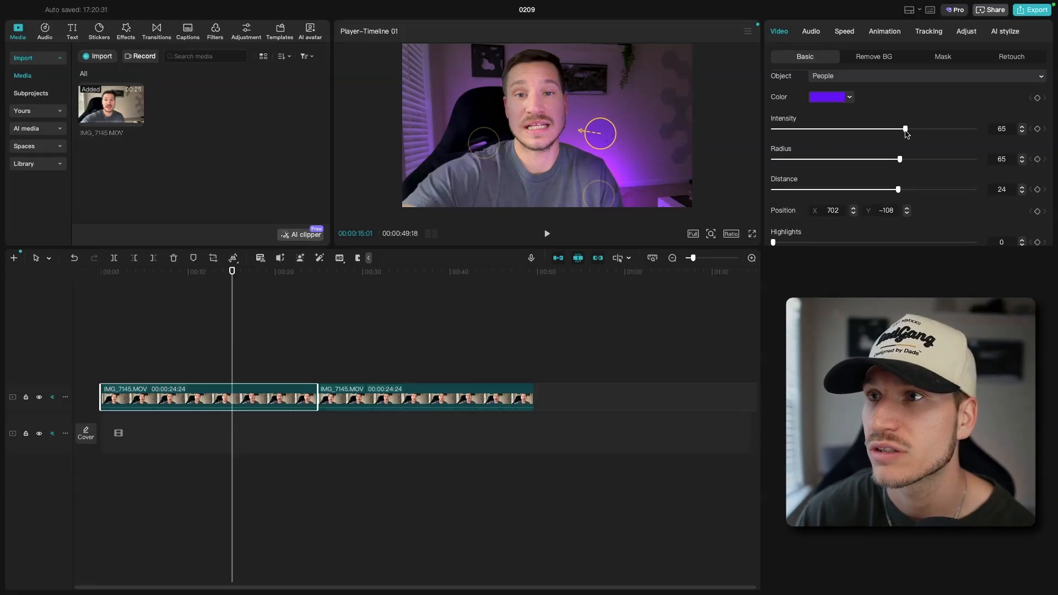
{"action": "left_click_drag", "start_coordinate": [913, 163], "coordinate": [881, 165]}
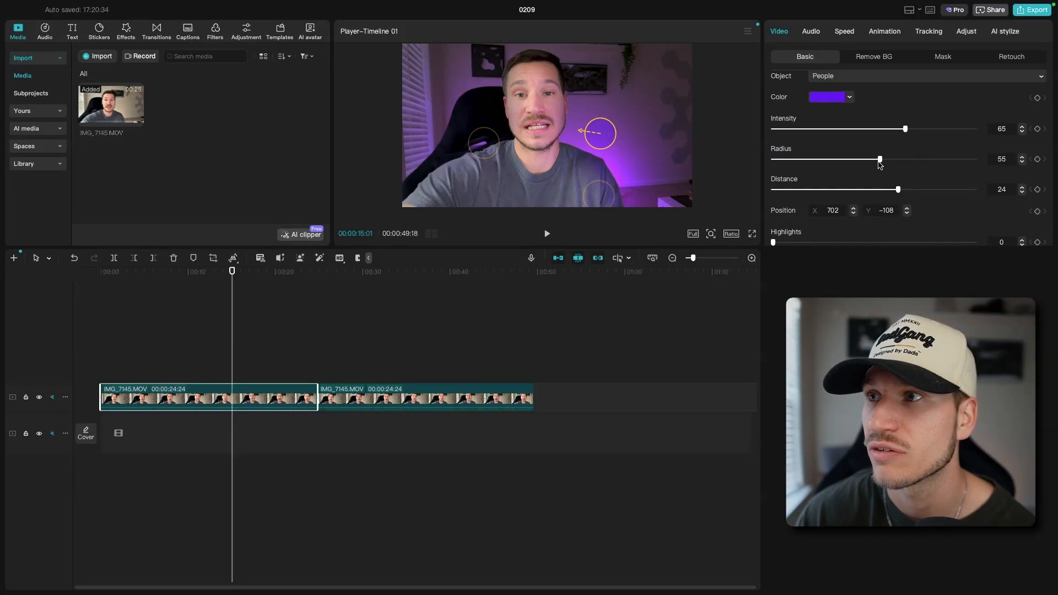
{"action": "left_click_drag", "start_coordinate": [602, 137], "coordinate": [600, 132]}
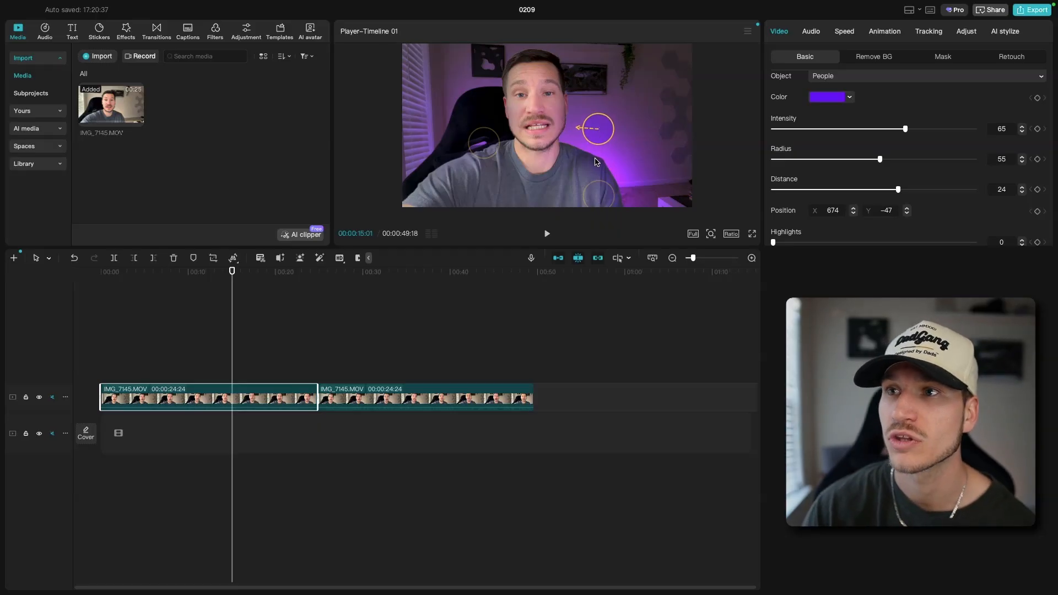
{"action": "left_click_drag", "start_coordinate": [599, 134], "coordinate": [596, 136]}
Add Light 4 and place it over the chair back beside the subject's head
{"action": "scroll", "coordinate": [863, 121], "scroll_direction": "up", "scroll_amount": 4}
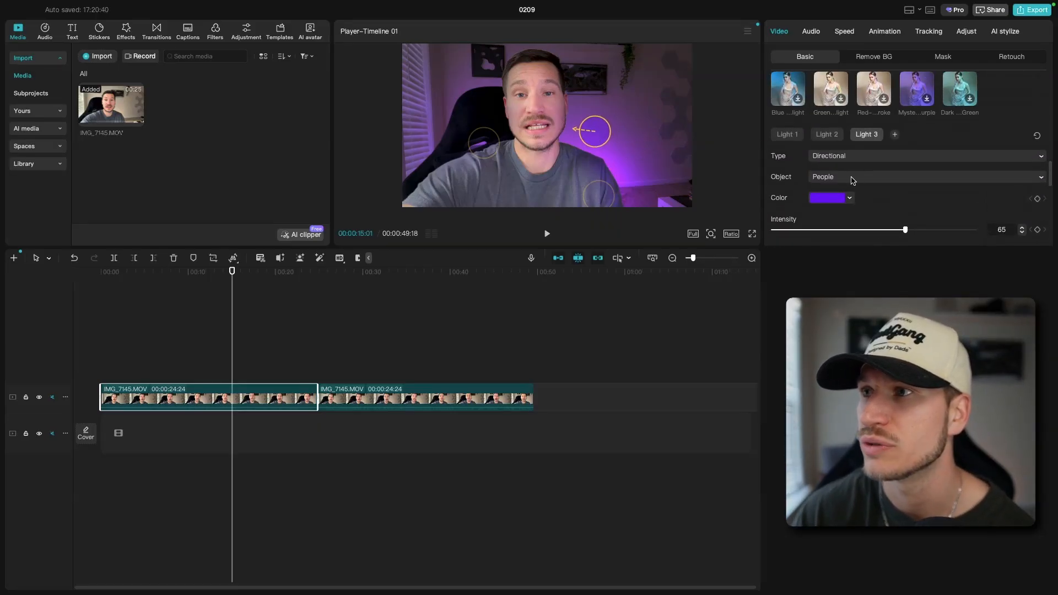
{"action": "left_click", "coordinate": [896, 136]}
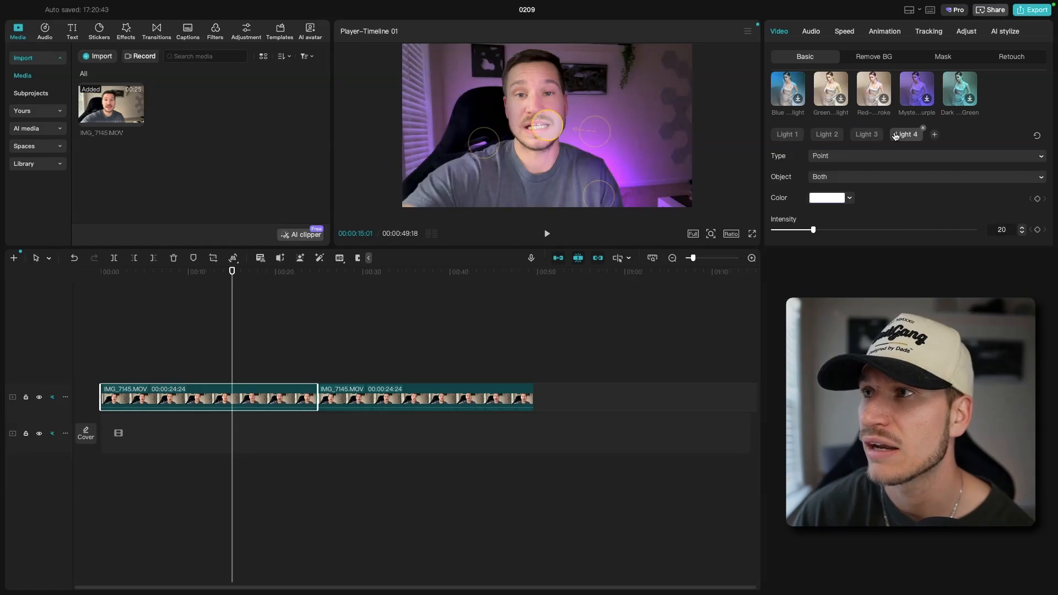
{"action": "left_click_drag", "start_coordinate": [547, 121], "coordinate": [477, 118]}
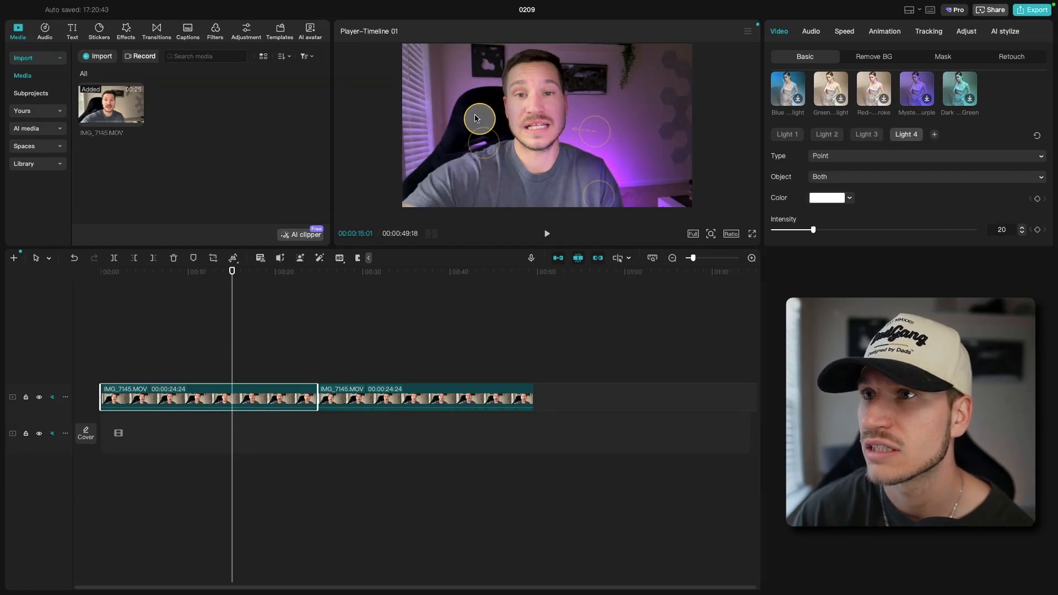
Set Light 4's color to yellow and its type to Directional
{"action": "left_click", "coordinate": [849, 196]}
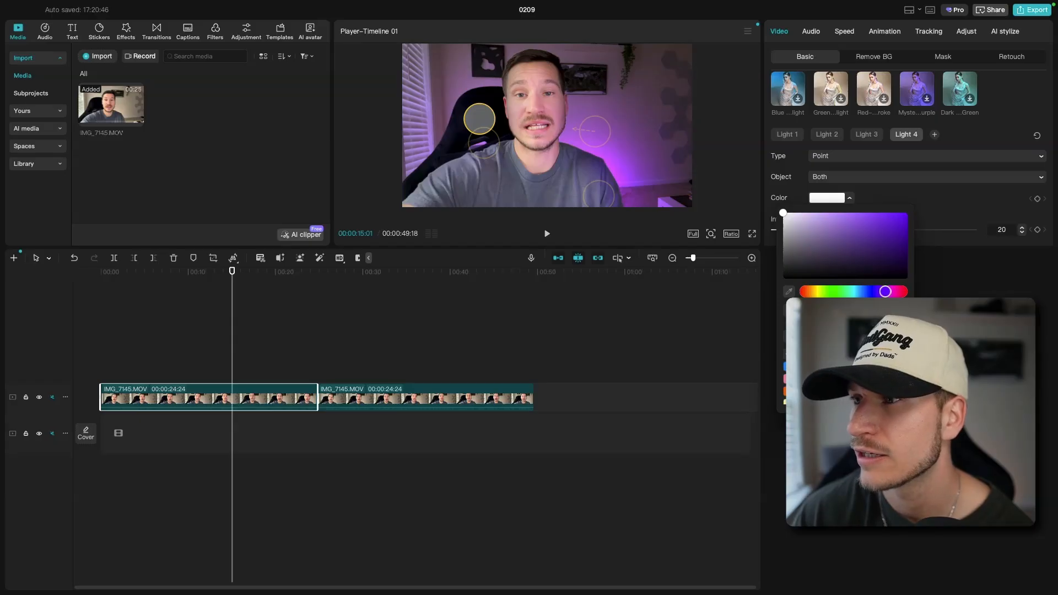
{"action": "left_click", "coordinate": [827, 391]}
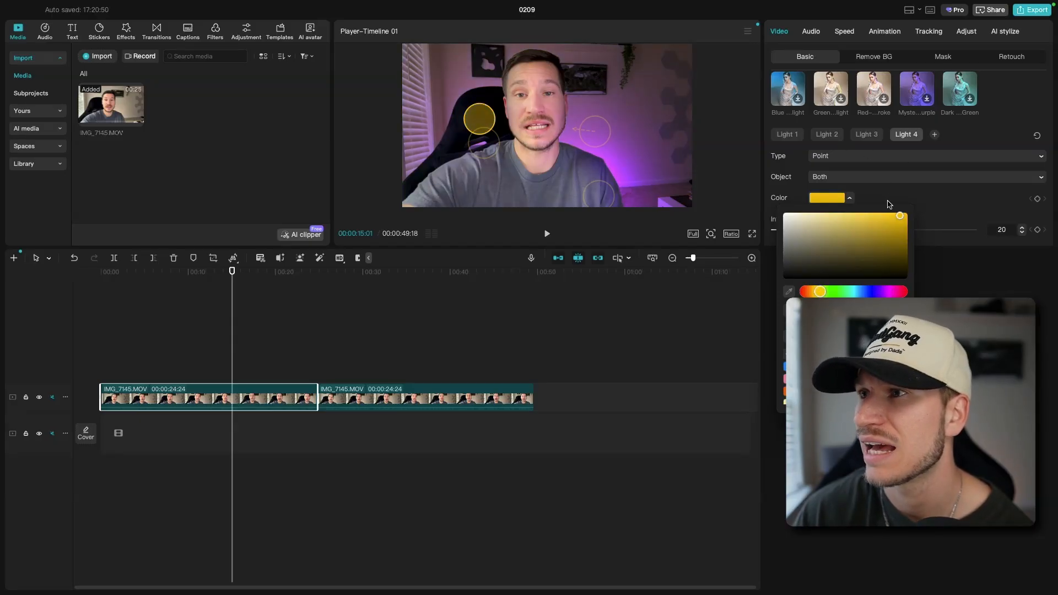
{"action": "left_click", "coordinate": [883, 158]}
{"action": "left_click", "coordinate": [851, 194]}
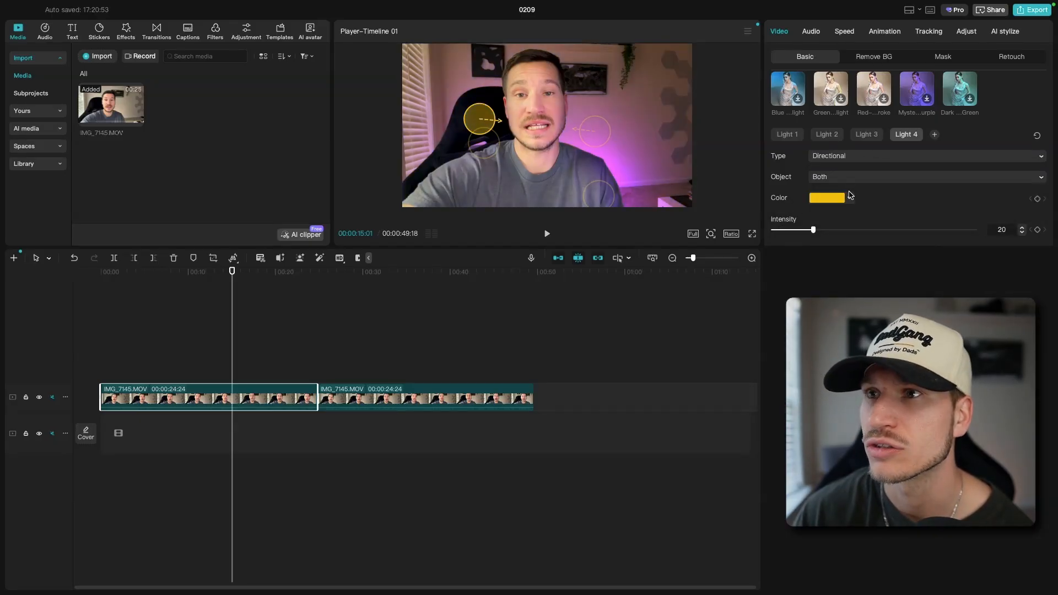
Limit Light 4 to People, and move it to the window blinds at about X -1426, Y 516 with intensity 16
{"action": "left_click", "coordinate": [847, 181]}
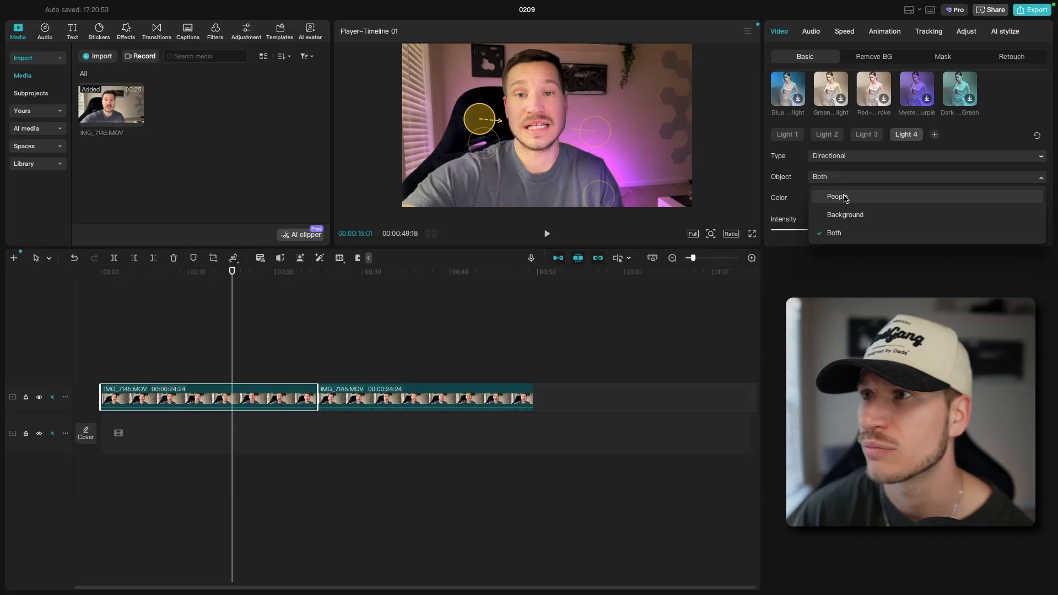
{"action": "left_click", "coordinate": [846, 197]}
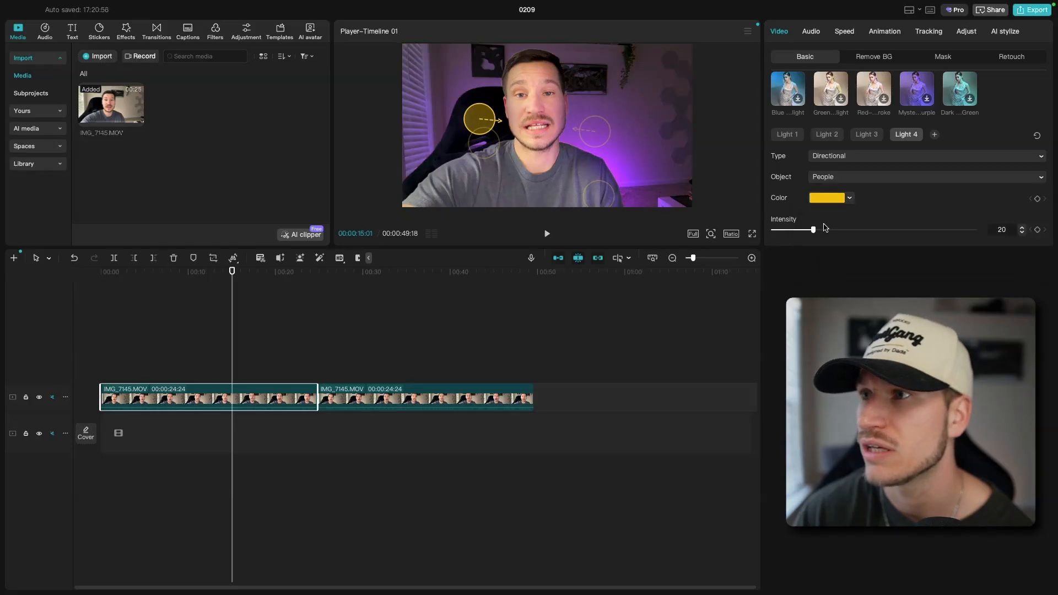
{"action": "left_click_drag", "start_coordinate": [489, 106], "coordinate": [433, 92]}
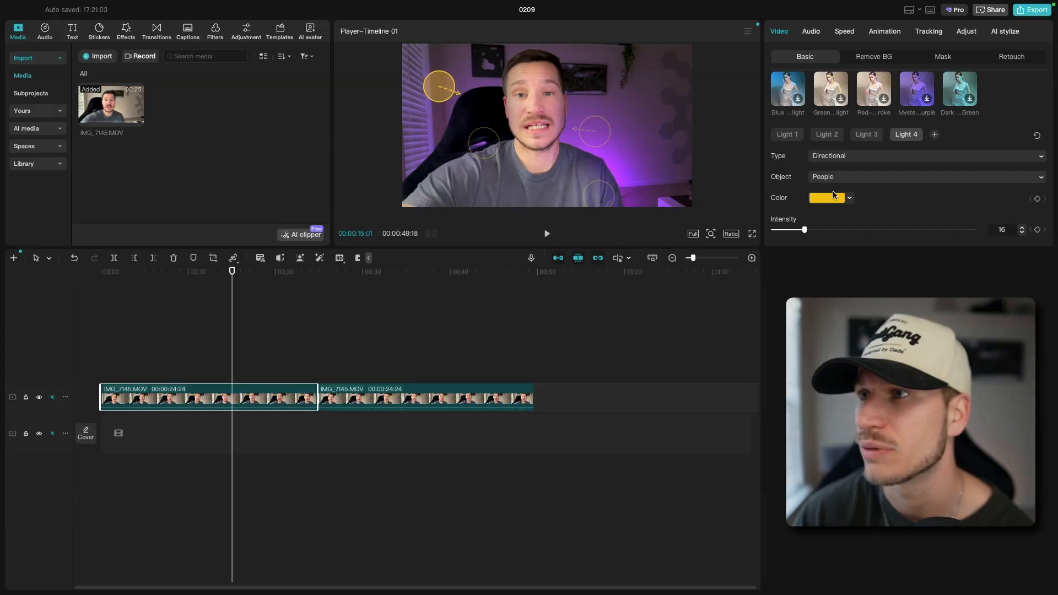
Set Light 4's radius to 45 and its distance to -7
{"action": "scroll", "coordinate": [801, 156], "scroll_direction": "down", "scroll_amount": 3}
{"action": "left_click_drag", "start_coordinate": [973, 192], "coordinate": [858, 200]}
{"action": "left_click_drag", "start_coordinate": [976, 216], "coordinate": [883, 223]}
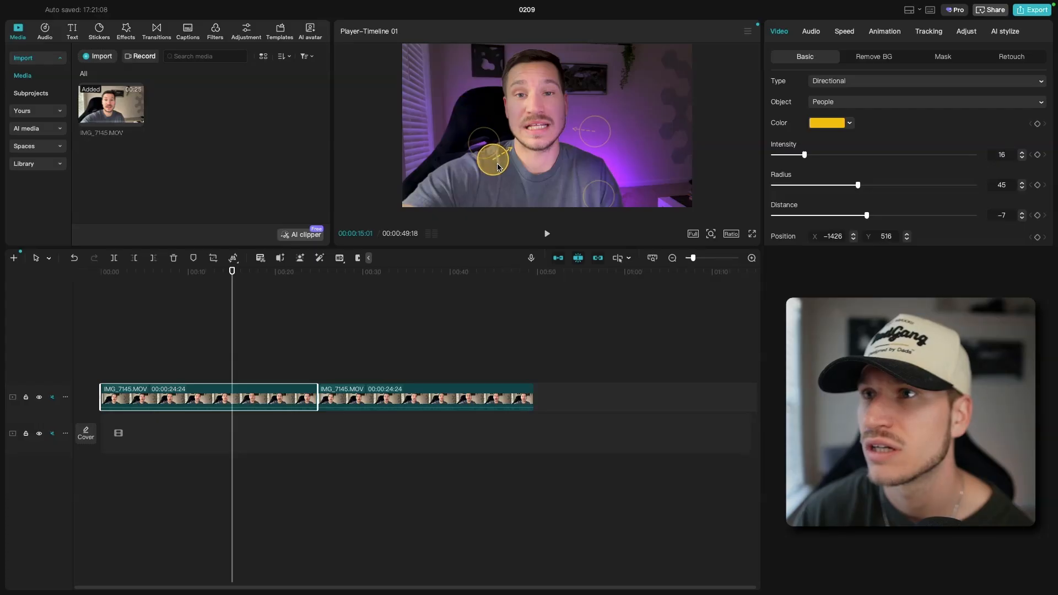
Reposition Light 4 to about X -1738, Y 604 over the window blinds, with intensity 24 and radius 39
{"action": "left_click_drag", "start_coordinate": [494, 169], "coordinate": [507, 177]}
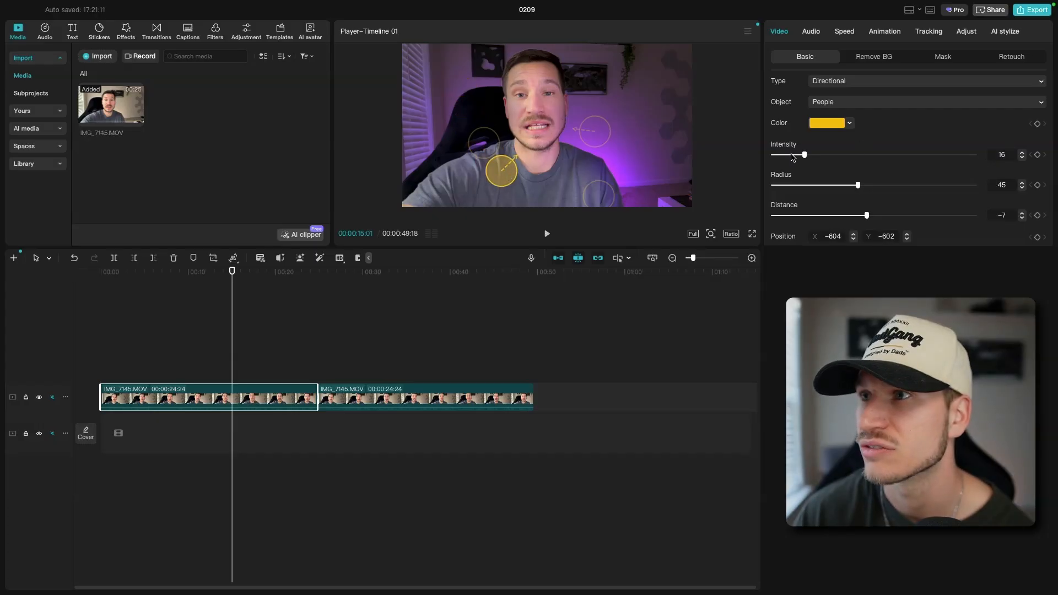
{"action": "left_click_drag", "start_coordinate": [809, 157], "coordinate": [864, 157]}
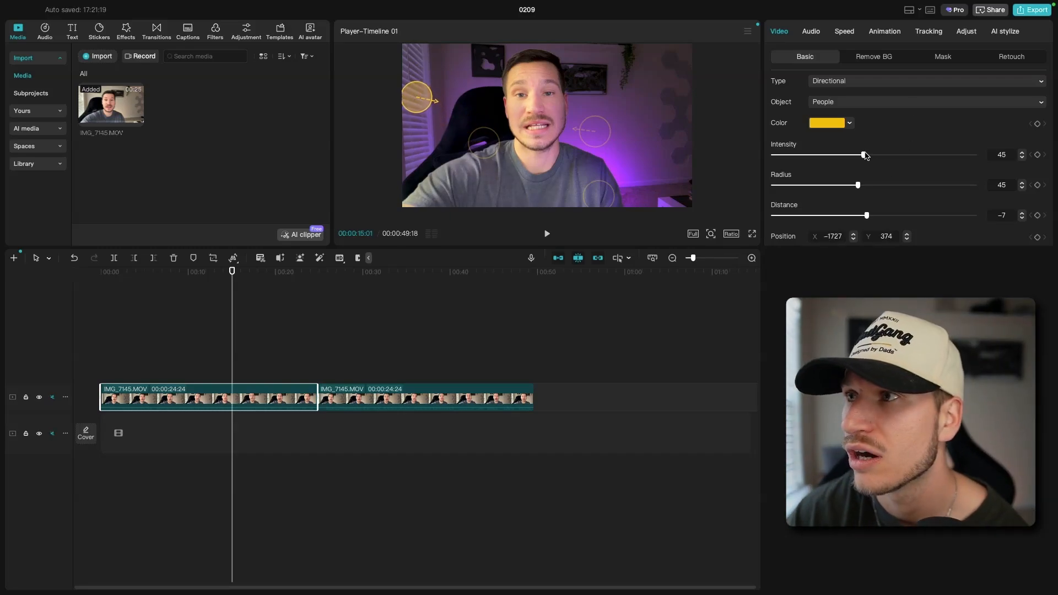
{"action": "left_click_drag", "start_coordinate": [864, 156], "coordinate": [852, 157]}
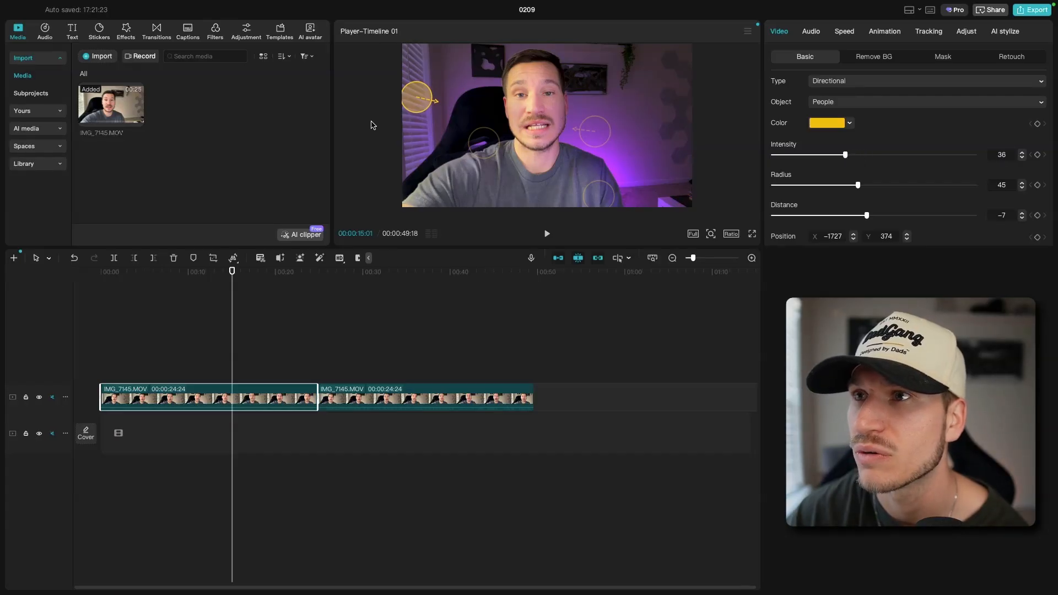
{"action": "left_click_drag", "start_coordinate": [407, 104], "coordinate": [418, 65]}
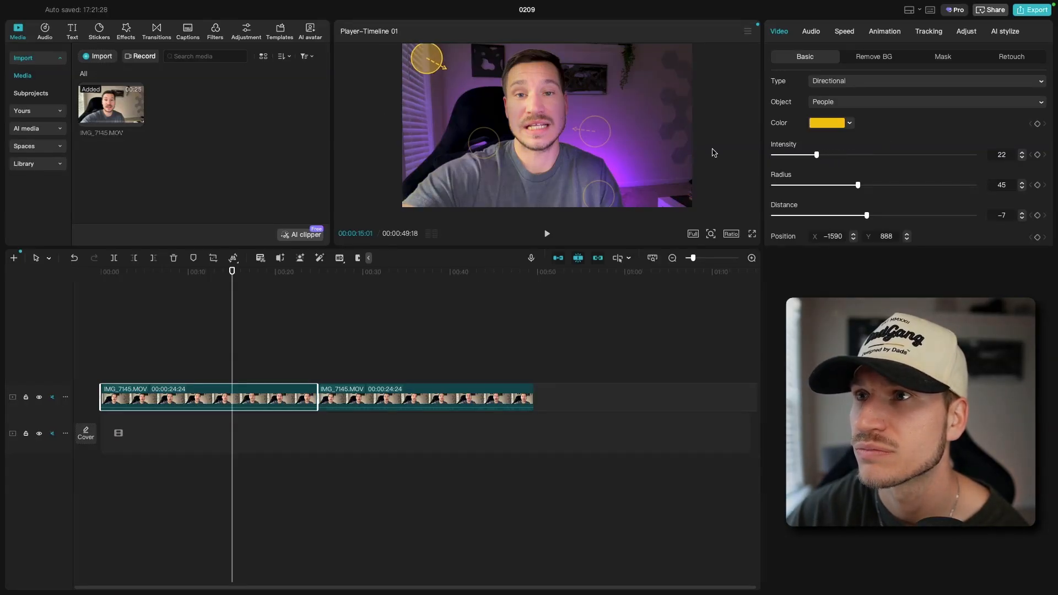
{"action": "left_click_drag", "start_coordinate": [439, 71], "coordinate": [409, 81]}
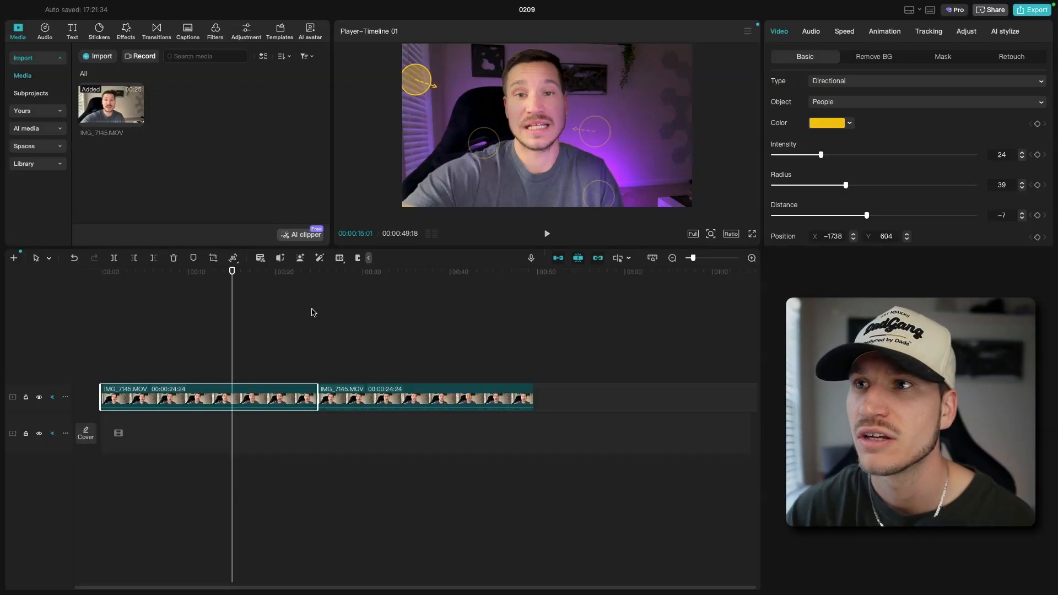
Play several seconds of the clip to preview the relighting in motion
{"action": "left_click", "coordinate": [547, 234]}
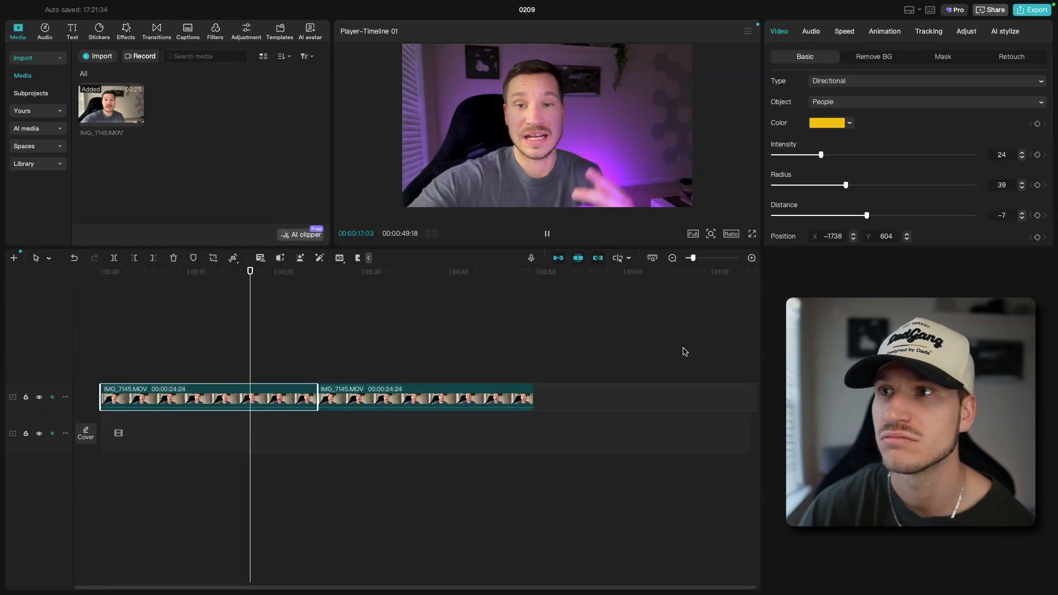
{"action": "left_click", "coordinate": [547, 234]}
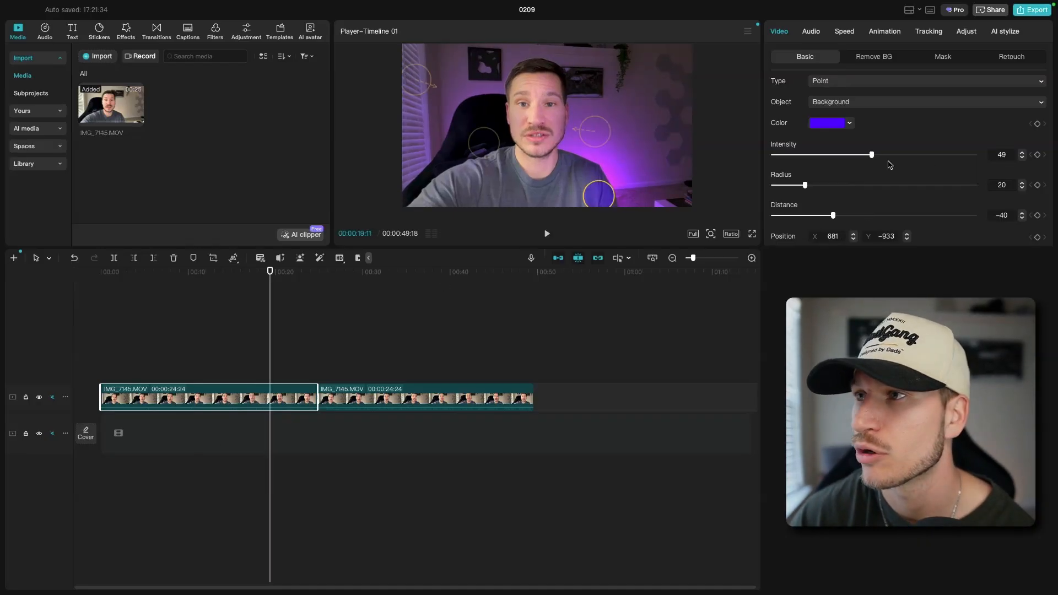
Lower the purple background point light's intensity to 30 and move it behind the subject's shoulder at about X 516, Y -985
{"action": "left_click_drag", "start_coordinate": [872, 158], "coordinate": [858, 160]}
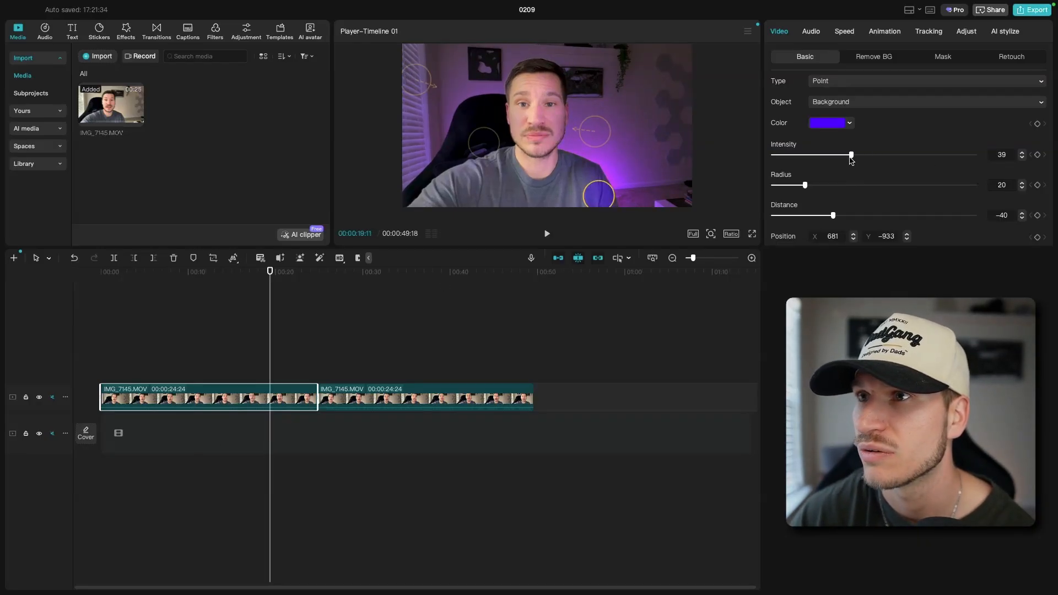
{"action": "mouse_move", "coordinate": [598, 204]}
{"action": "left_mouse_down"}
{"action": "mouse_move", "coordinate": [689, 210]}
{"action": "mouse_move", "coordinate": [671, 206]}
{"action": "mouse_move", "coordinate": [685, 204]}
{"action": "mouse_move", "coordinate": [680, 58]}
{"action": "mouse_move", "coordinate": [700, 44]}
{"action": "mouse_move", "coordinate": [687, 215]}
{"action": "mouse_move", "coordinate": [602, 191]}
{"action": "mouse_move", "coordinate": [578, 205]}
{"action": "left_mouse_up"}
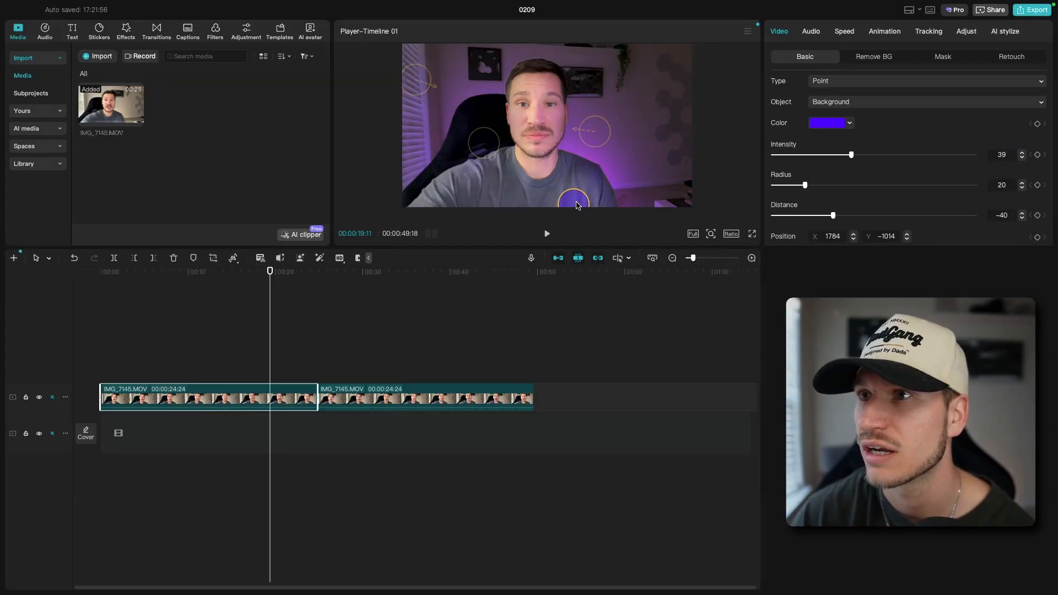
{"action": "left_click_drag", "start_coordinate": [852, 160], "coordinate": [843, 160]}
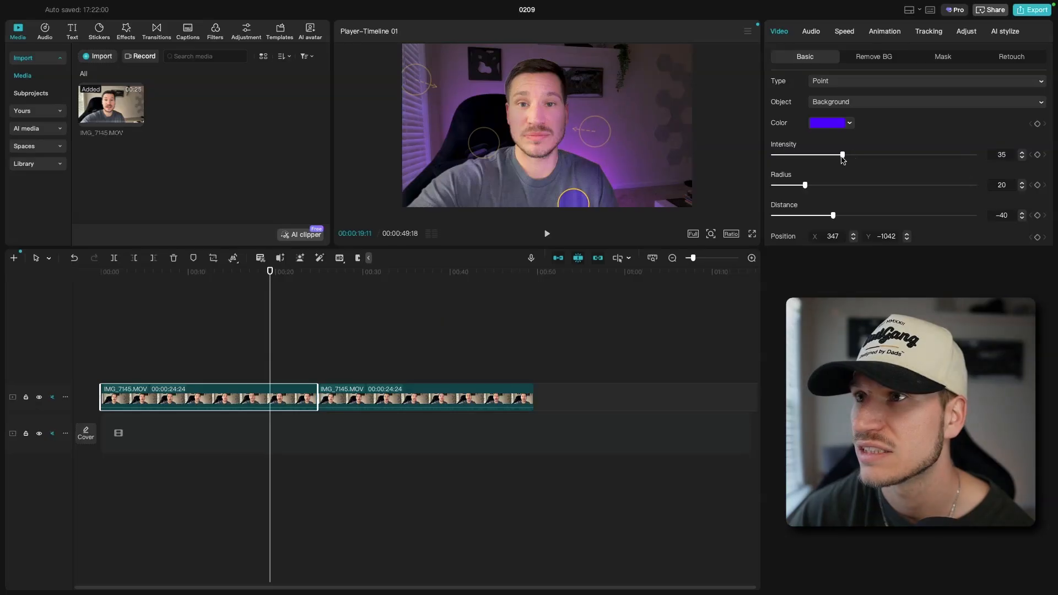
{"action": "left_click_drag", "start_coordinate": [587, 201], "coordinate": [599, 197]}
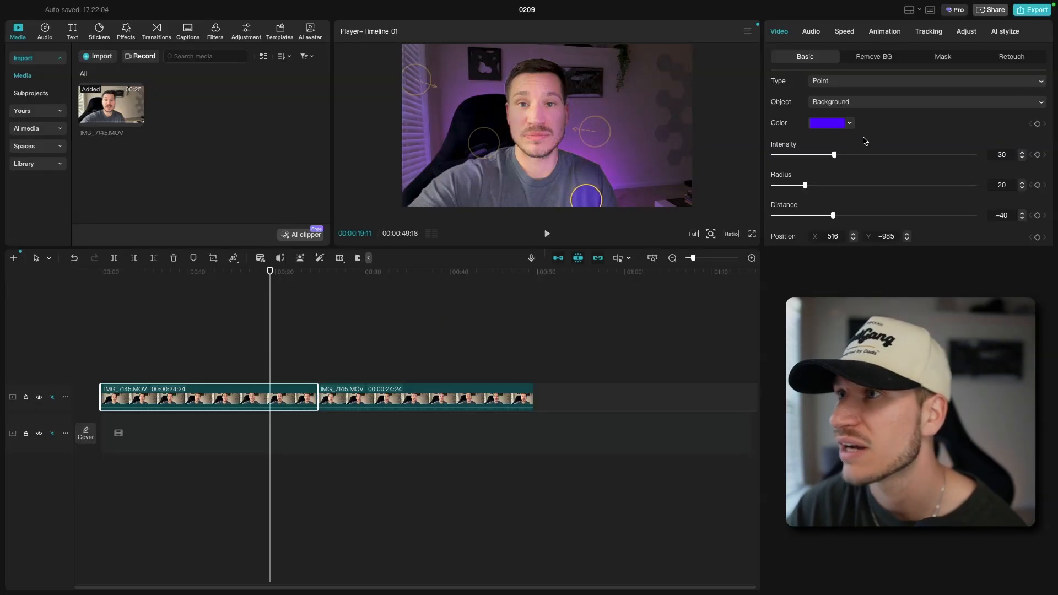
Add Light 5 as a Directional light beside the framed picture and hanging plant
{"action": "scroll", "coordinate": [869, 140], "scroll_direction": "up", "scroll_amount": 3}
{"action": "left_click", "coordinate": [935, 147]}
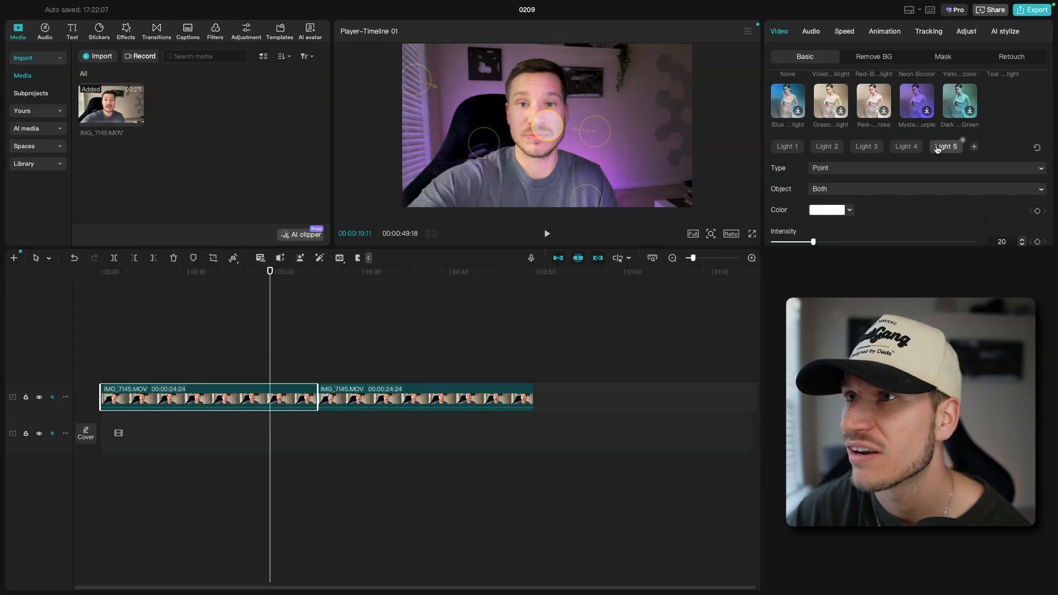
{"action": "left_click", "coordinate": [865, 168]}
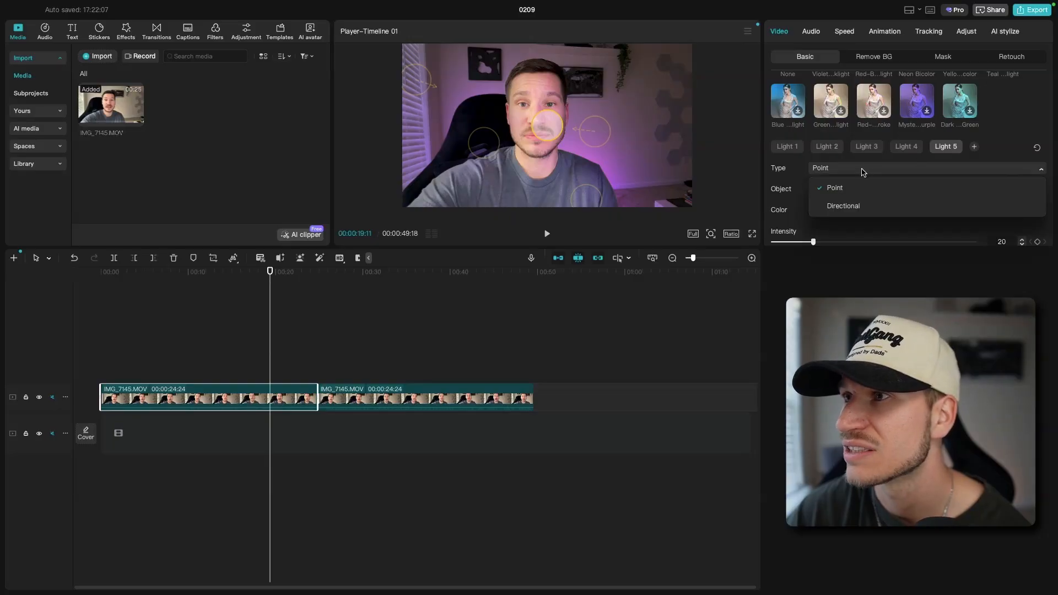
{"action": "left_click", "coordinate": [809, 189]}
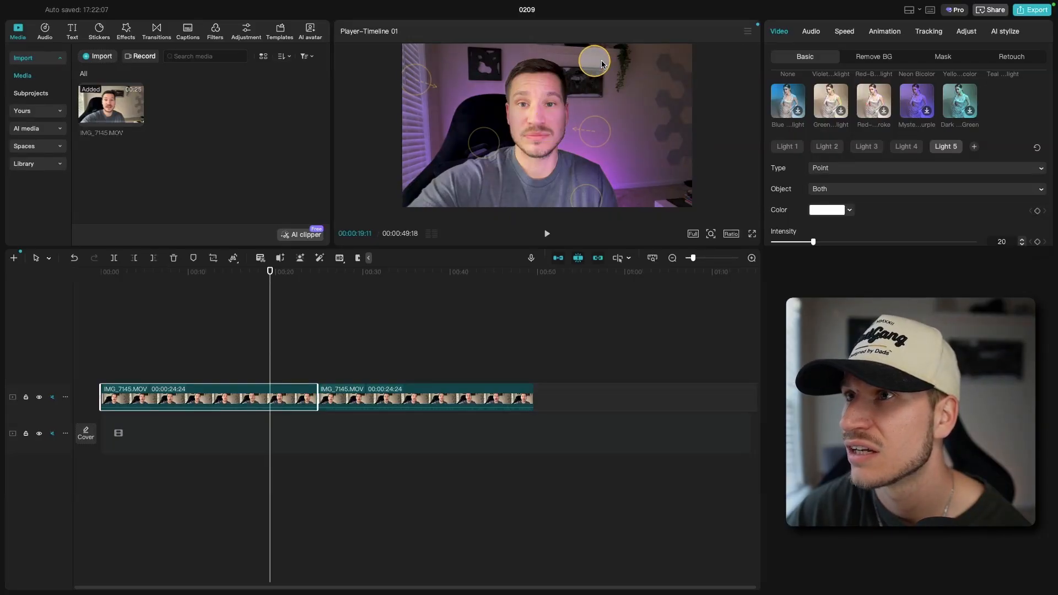
{"action": "left_click", "coordinate": [821, 170]}
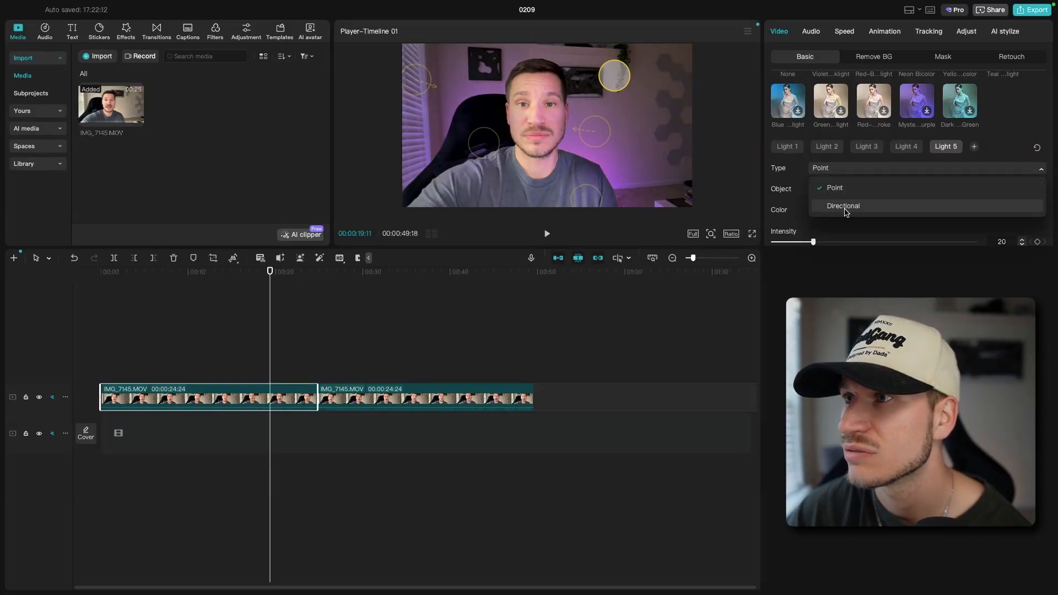
{"action": "left_click", "coordinate": [845, 210]}
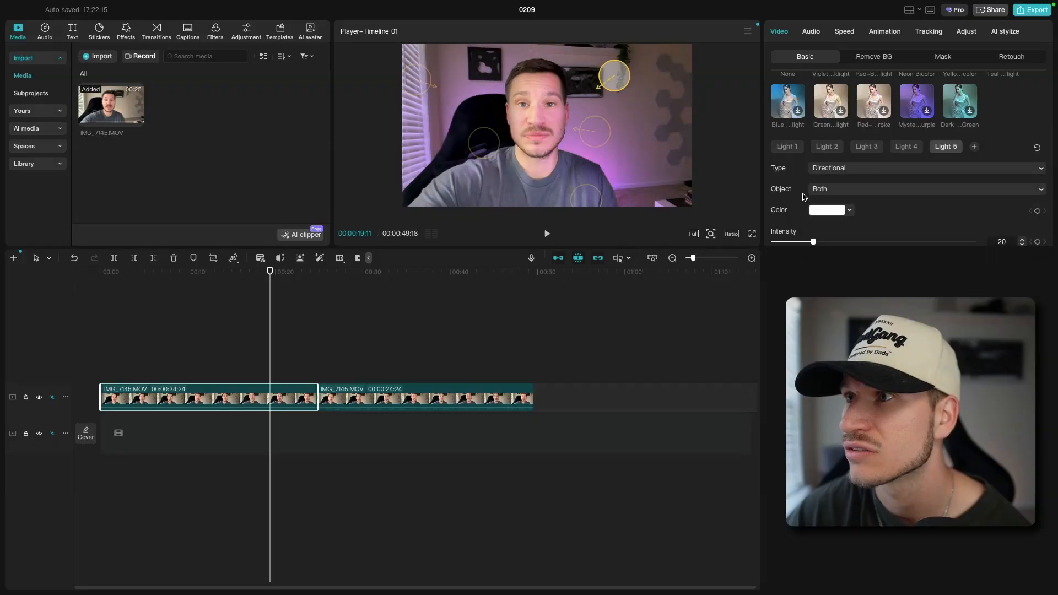
Limit Light 5 to the Background and set its color to yellow
{"action": "left_click", "coordinate": [838, 189]}
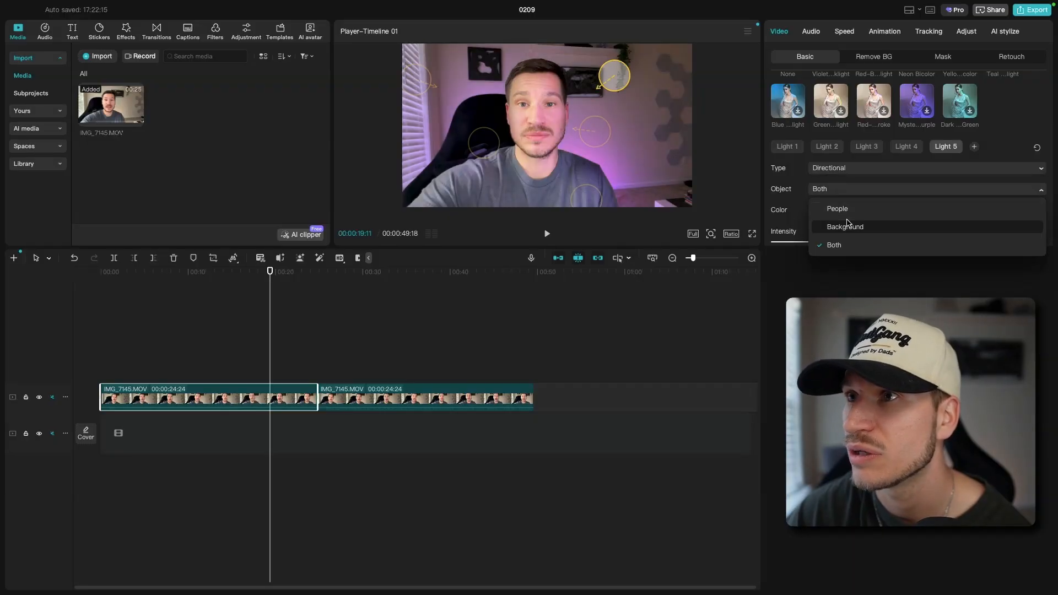
{"action": "left_click", "coordinate": [846, 224]}
{"action": "left_click", "coordinate": [848, 212]}
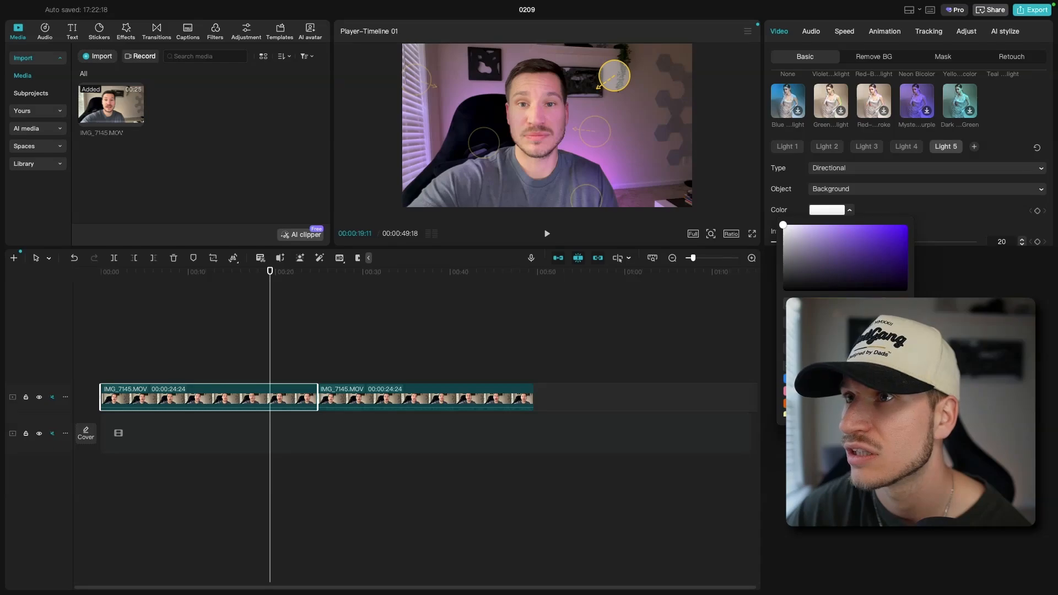
{"action": "left_click", "coordinate": [821, 414]}
Move Light 5 to about X 1211, Y 903 and set its intensity to 27
{"action": "mouse_move", "coordinate": [617, 81]}
{"action": "left_mouse_down"}
{"action": "mouse_move", "coordinate": [633, 59]}
{"action": "mouse_move", "coordinate": [617, 57]}
{"action": "mouse_move", "coordinate": [630, 77]}
{"action": "left_mouse_up"}
{"action": "scroll", "coordinate": [799, 218], "scroll_direction": "down", "scroll_amount": 5}
{"action": "scroll", "coordinate": [811, 215], "scroll_direction": "up", "scroll_amount": 2}
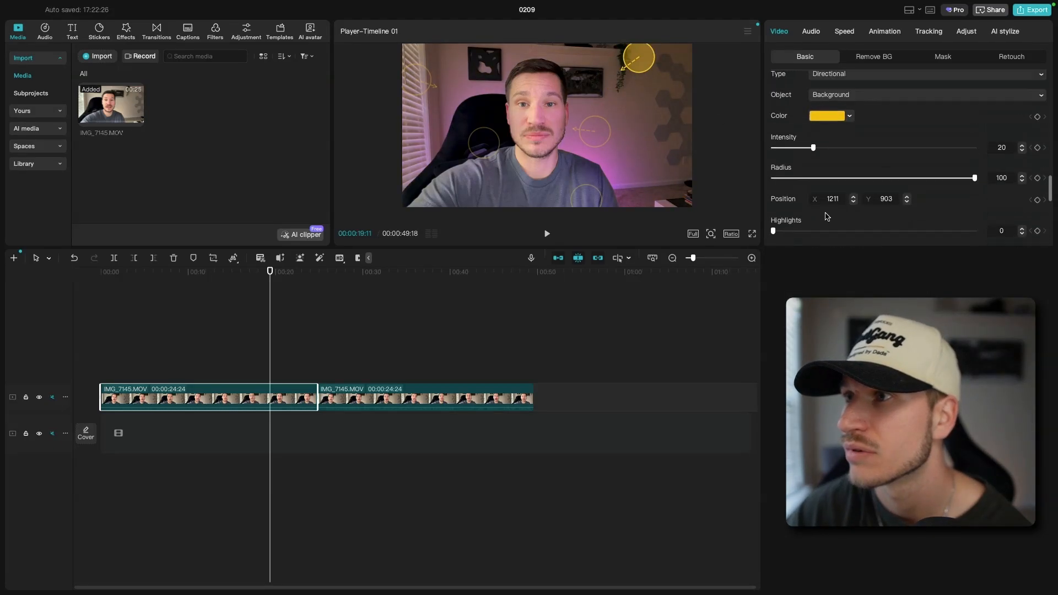
{"action": "scroll", "coordinate": [825, 210], "scroll_direction": "down", "scroll_amount": 3}
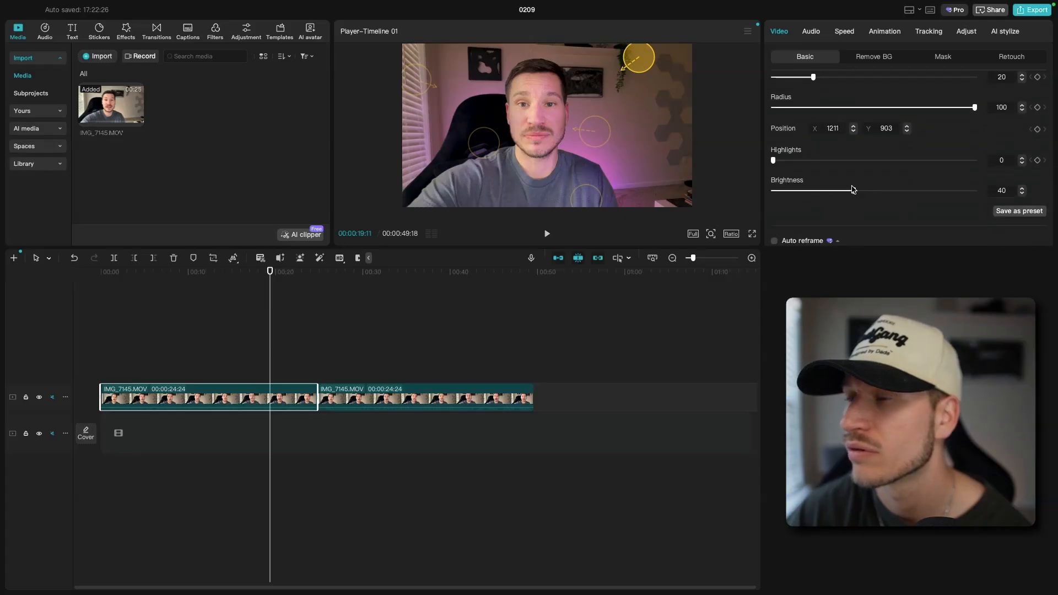
{"action": "scroll", "coordinate": [779, 163], "scroll_direction": "up", "scroll_amount": 3}
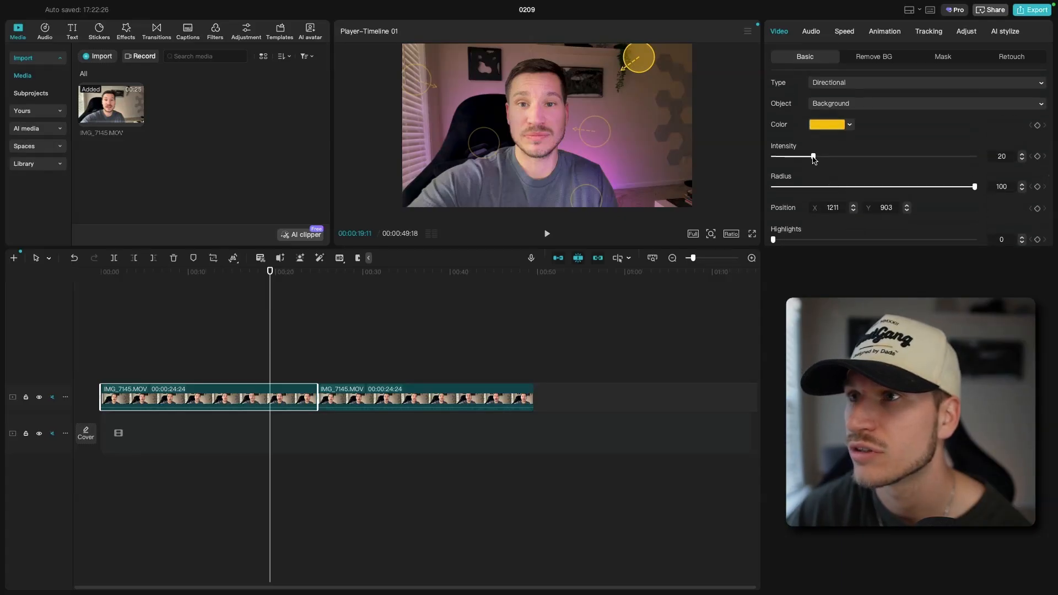
{"action": "mouse_move", "coordinate": [814, 157]}
{"action": "left_mouse_down"}
{"action": "mouse_move", "coordinate": [843, 157]}
{"action": "mouse_move", "coordinate": [825, 161]}
{"action": "left_mouse_up"}
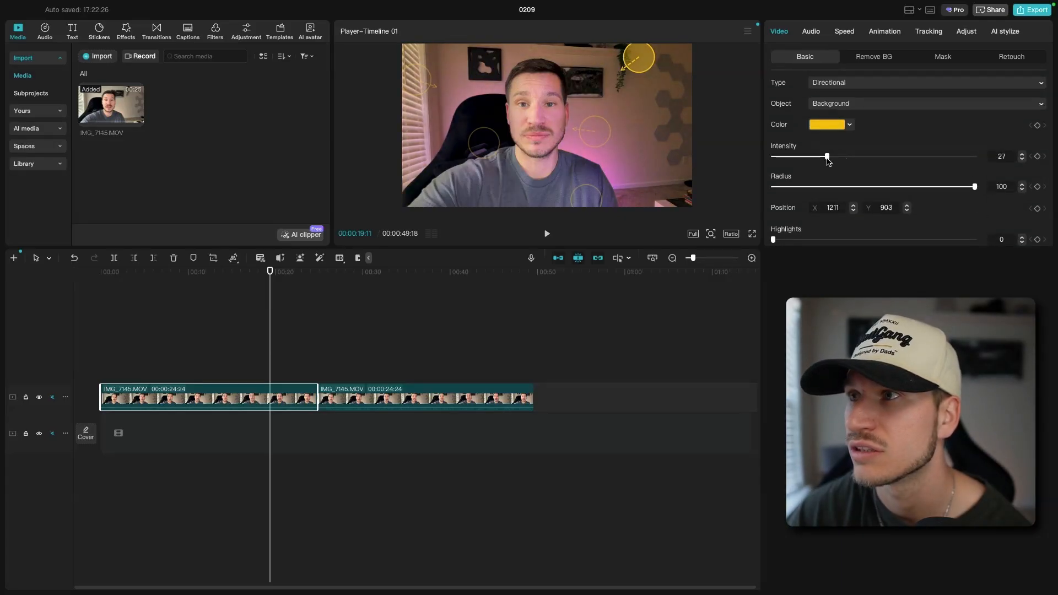
Change Light 5's type to Point, and place it above the framed picture at about X 666, Y 1146 with intensity 38
{"action": "scroll", "coordinate": [828, 161], "scroll_direction": "up", "scroll_amount": 3}
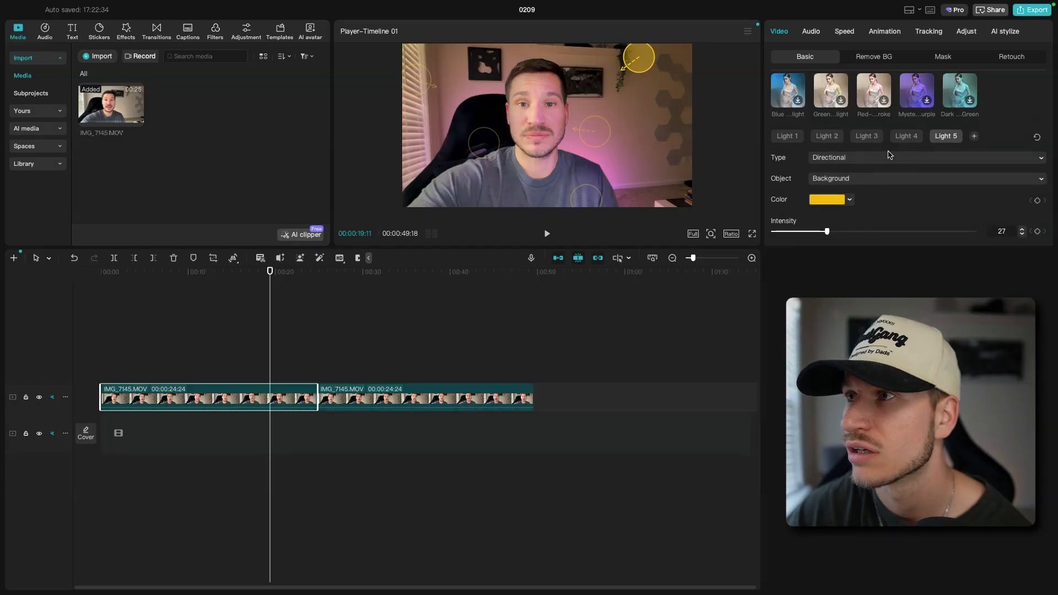
{"action": "left_click", "coordinate": [889, 156]}
{"action": "left_click", "coordinate": [854, 176]}
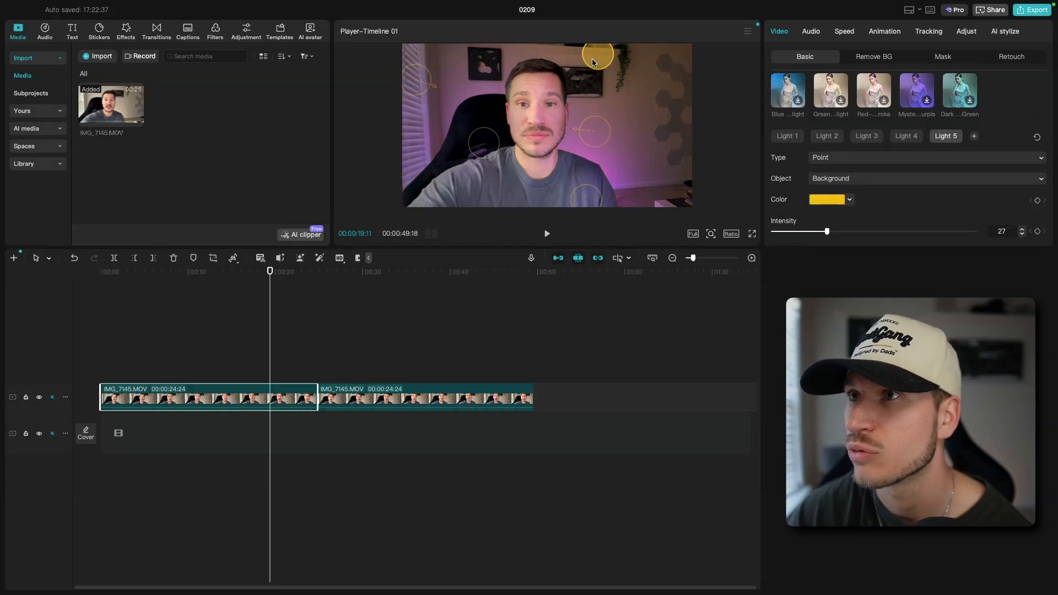
{"action": "left_click_drag", "start_coordinate": [827, 231], "coordinate": [853, 247]}
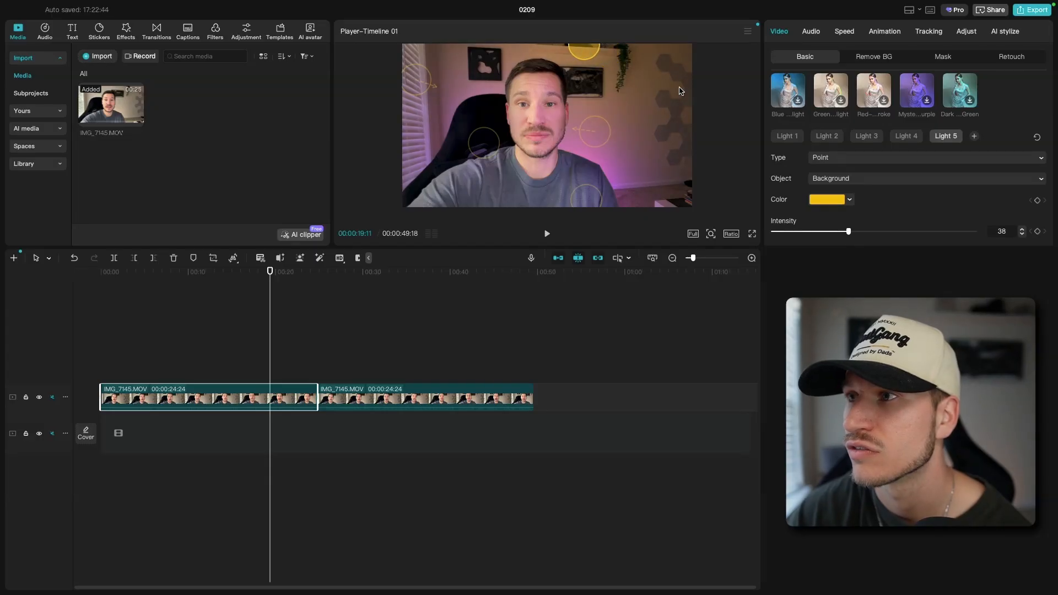
{"action": "left_click", "coordinate": [838, 180]}
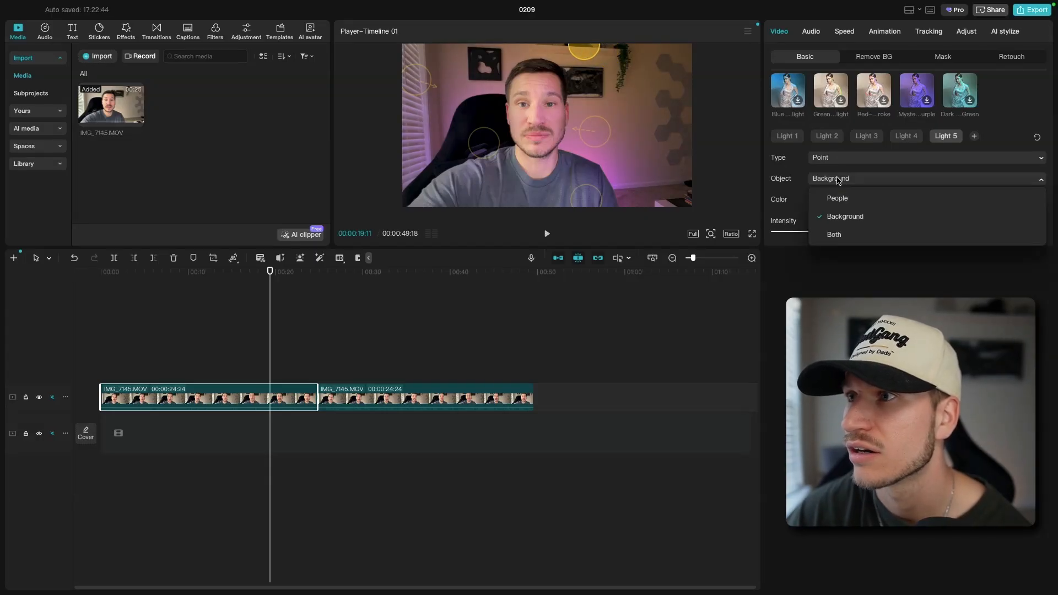
{"action": "left_click", "coordinate": [885, 183]}
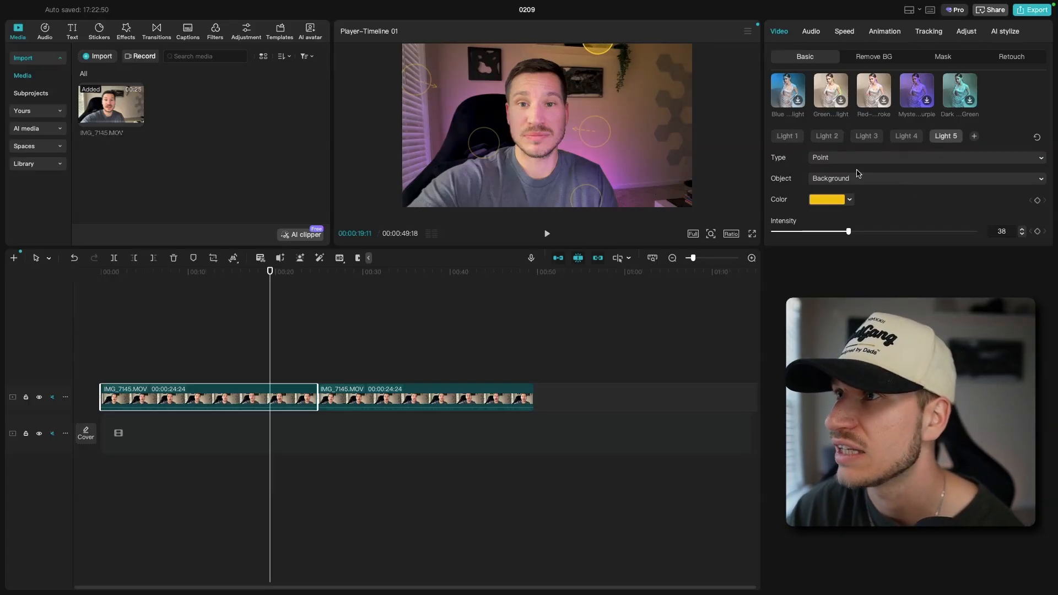
Set Light 5's radius to 10 and its intensity to 57
{"action": "scroll", "coordinate": [858, 179], "scroll_direction": "down", "scroll_amount": 2}
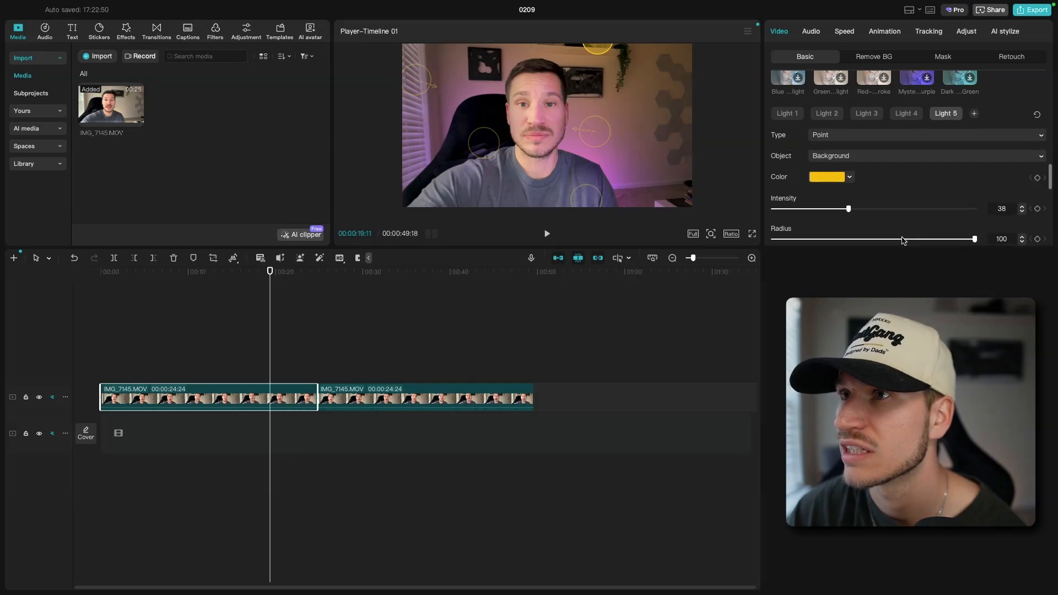
{"action": "left_click_drag", "start_coordinate": [974, 238], "coordinate": [798, 249]}
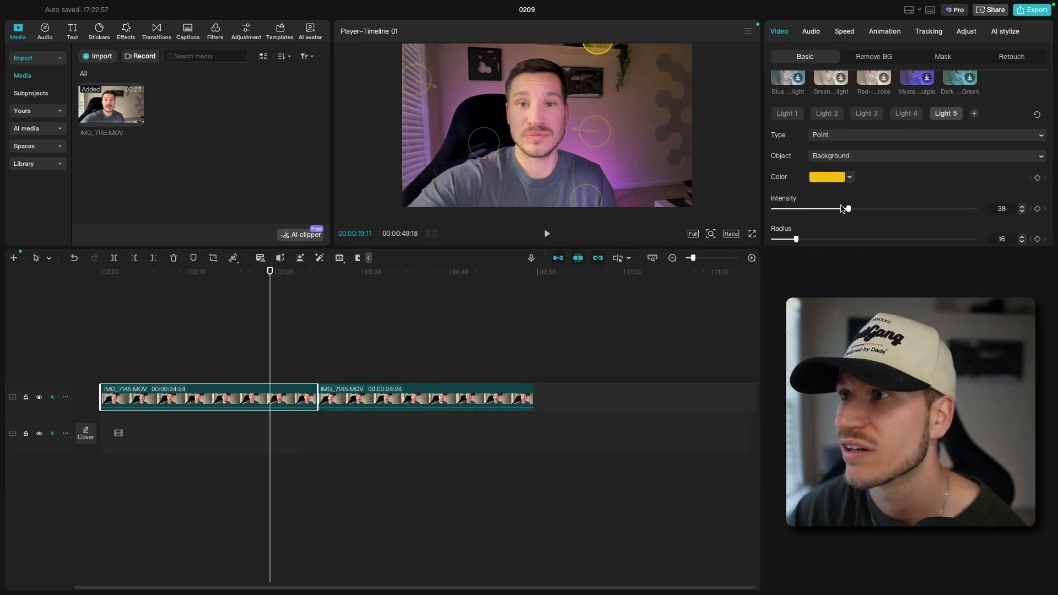
{"action": "left_click_drag", "start_coordinate": [846, 209], "coordinate": [877, 209]}
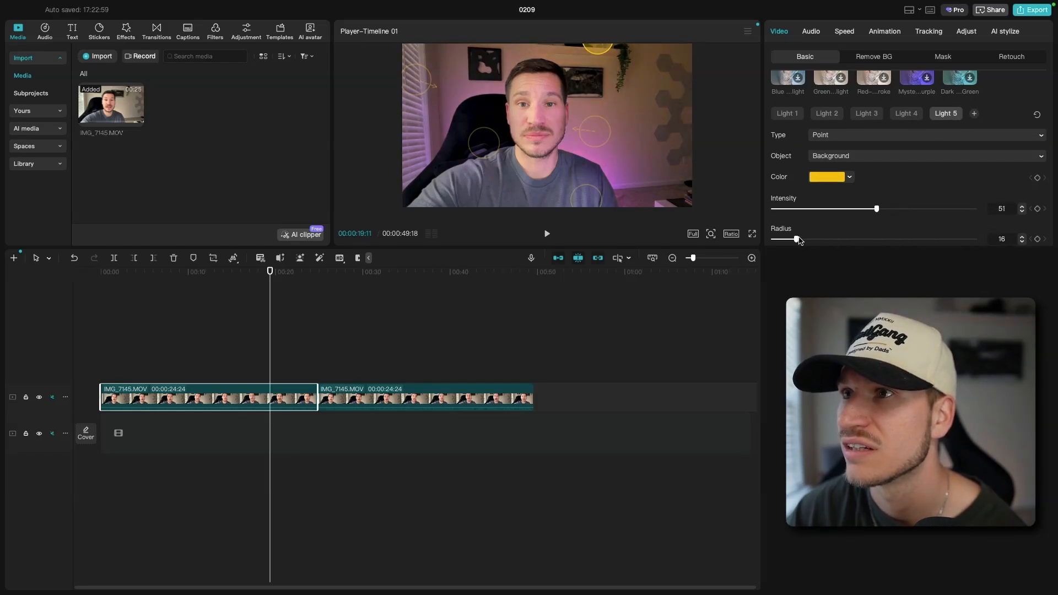
{"action": "left_click_drag", "start_coordinate": [799, 241], "coordinate": [784, 240]}
{"action": "left_click_drag", "start_coordinate": [887, 209], "coordinate": [889, 209]}
{"action": "scroll", "coordinate": [883, 214], "scroll_direction": "down", "scroll_amount": 3}
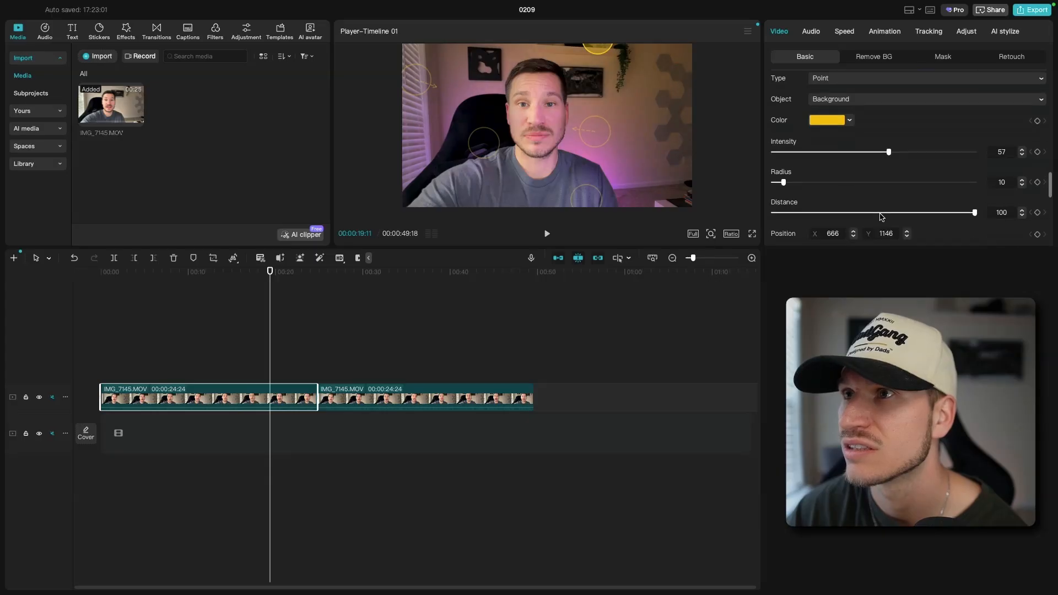
Set Light 5's distance to -40, its radius to 9 and its intensity to 26
{"action": "left_click_drag", "start_coordinate": [975, 200], "coordinate": [843, 214]}
{"action": "left_click_drag", "start_coordinate": [889, 138], "coordinate": [839, 151]}
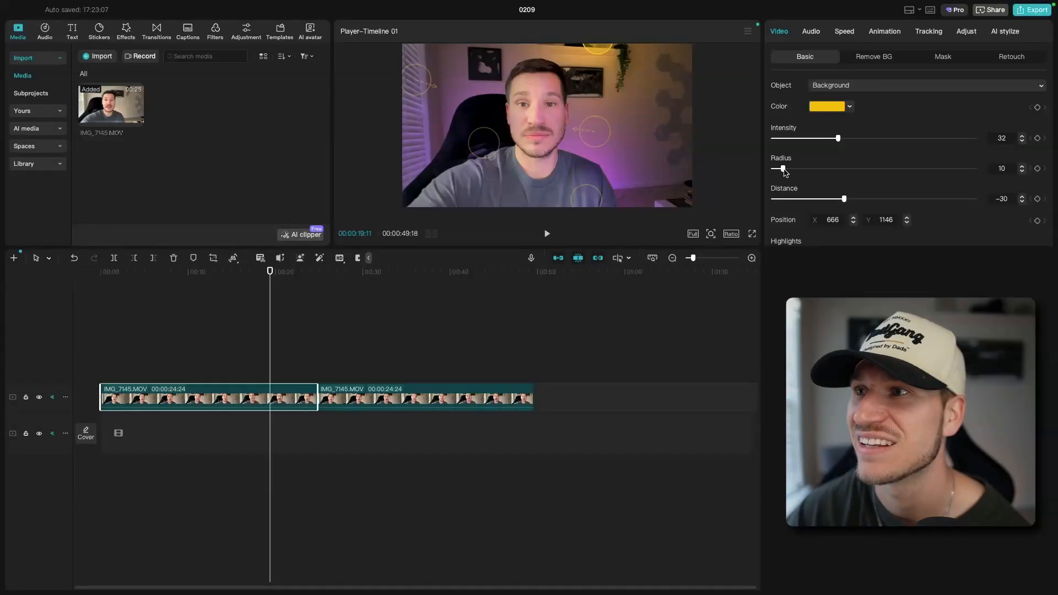
{"action": "left_click_drag", "start_coordinate": [841, 203], "coordinate": [836, 204]}
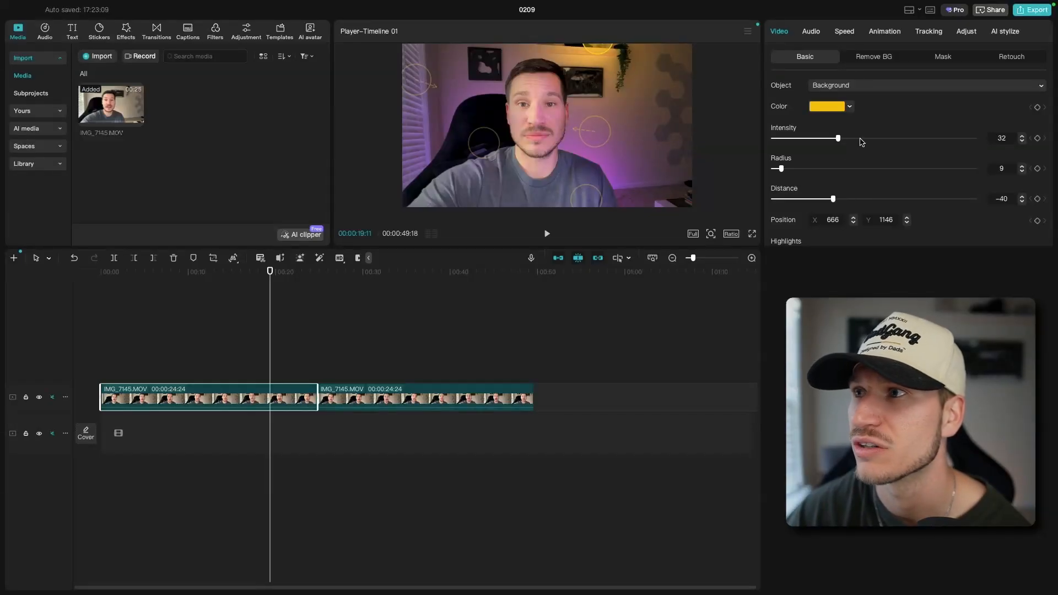
{"action": "left_click_drag", "start_coordinate": [838, 141], "coordinate": [829, 142]}
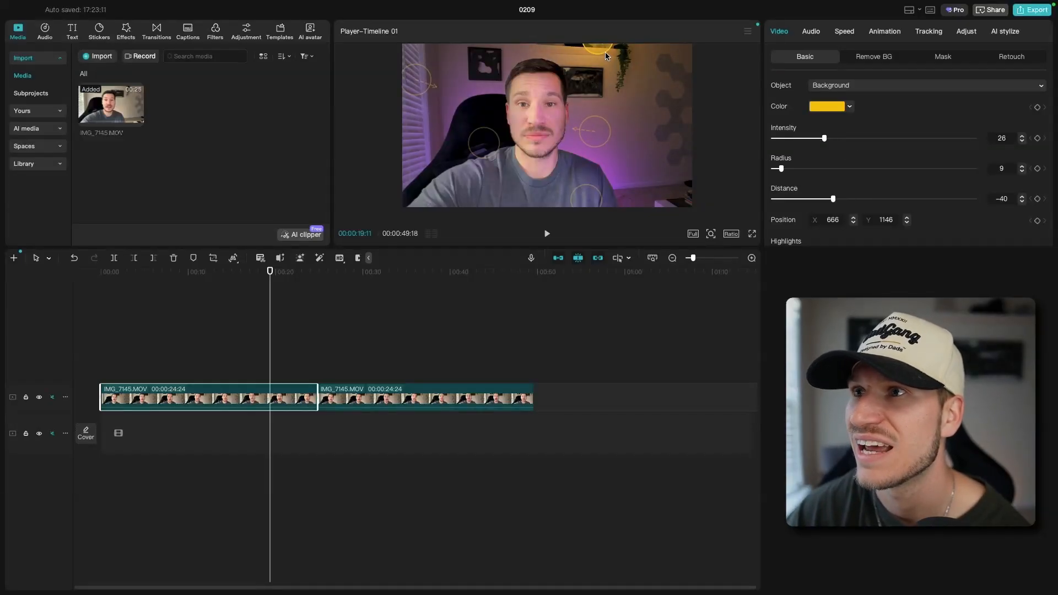
Move Light 5 slightly higher above the framed picture to about X 657, Y 1185, and set its intensity to 19
{"action": "left_click_drag", "start_coordinate": [600, 48], "coordinate": [599, 47]}
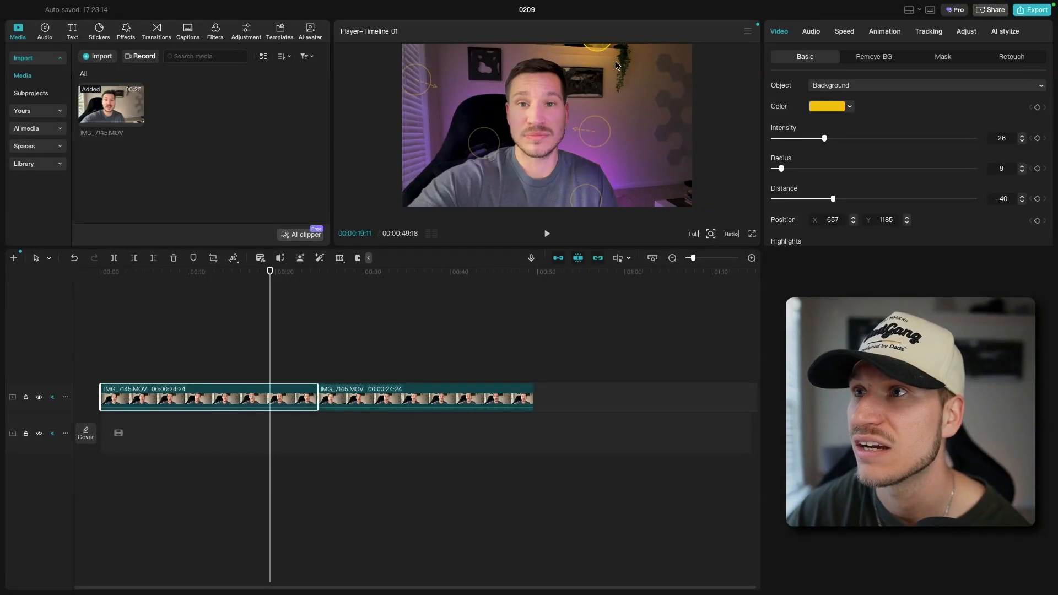
{"action": "left_click_drag", "start_coordinate": [824, 140], "coordinate": [812, 143]}
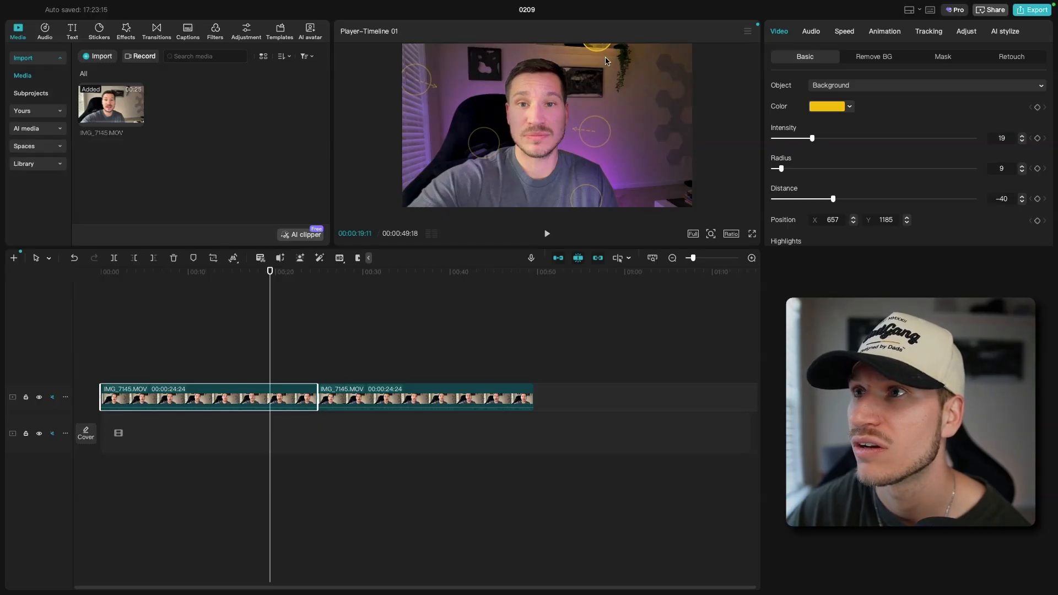
{"action": "left_click_drag", "start_coordinate": [600, 52], "coordinate": [604, 56]}
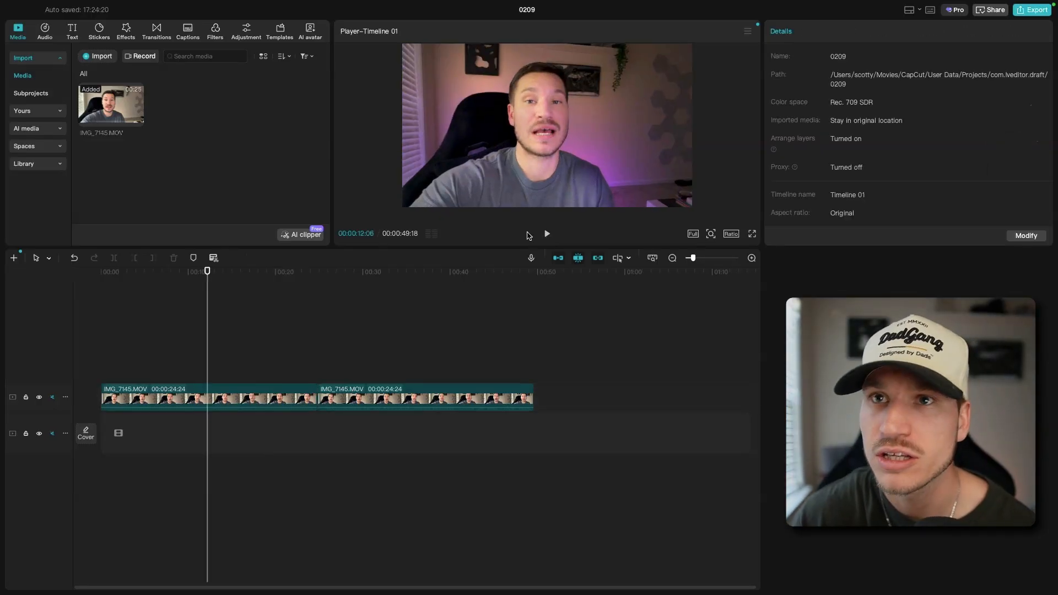
Add another unedited copy of IMG_7145.MOV to the timeline after the second clip
{"action": "left_click_drag", "start_coordinate": [107, 98], "coordinate": [596, 401]}
{"action": "left_click", "coordinate": [598, 337]}
{"action": "left_click", "coordinate": [597, 334]}
{"action": "left_click", "coordinate": [597, 335]}
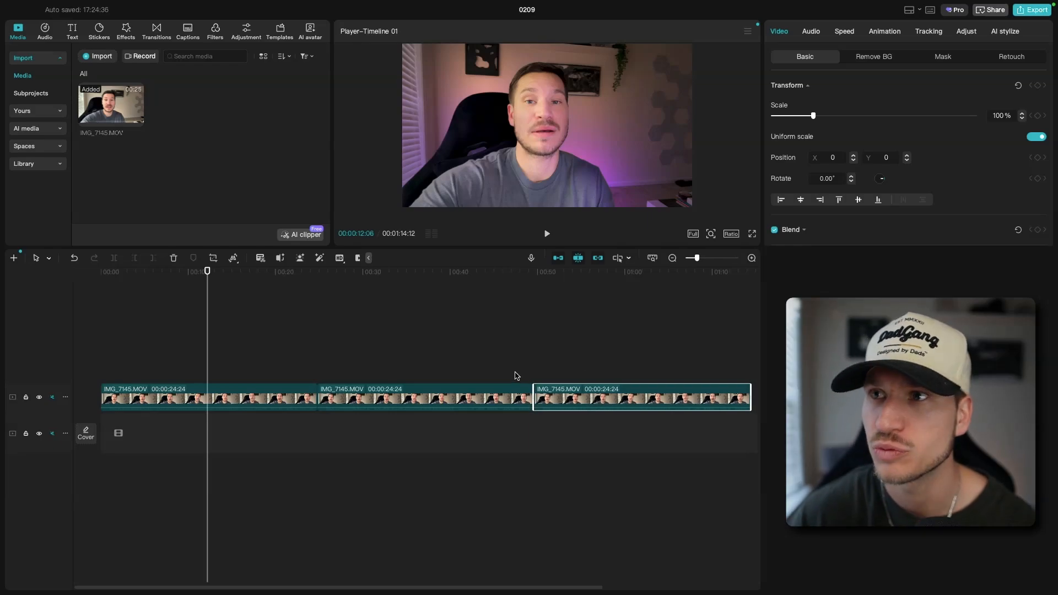
Play sections of the unlit third clip, the red-lit second clip and the purple-lit first clip to compare their lighting
{"action": "left_click", "coordinate": [598, 272]}
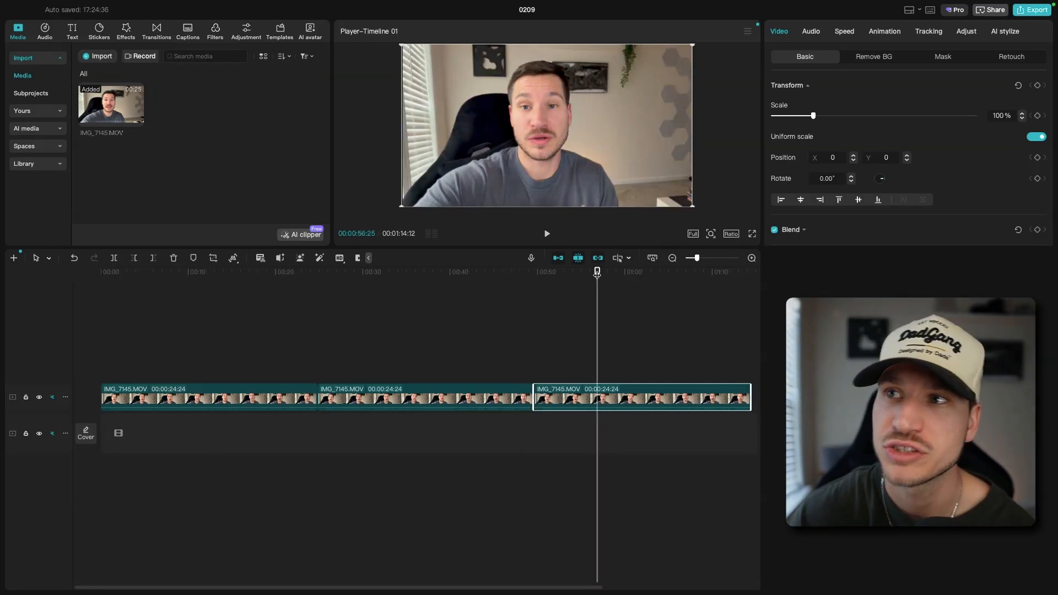
{"action": "left_click", "coordinate": [550, 243]}
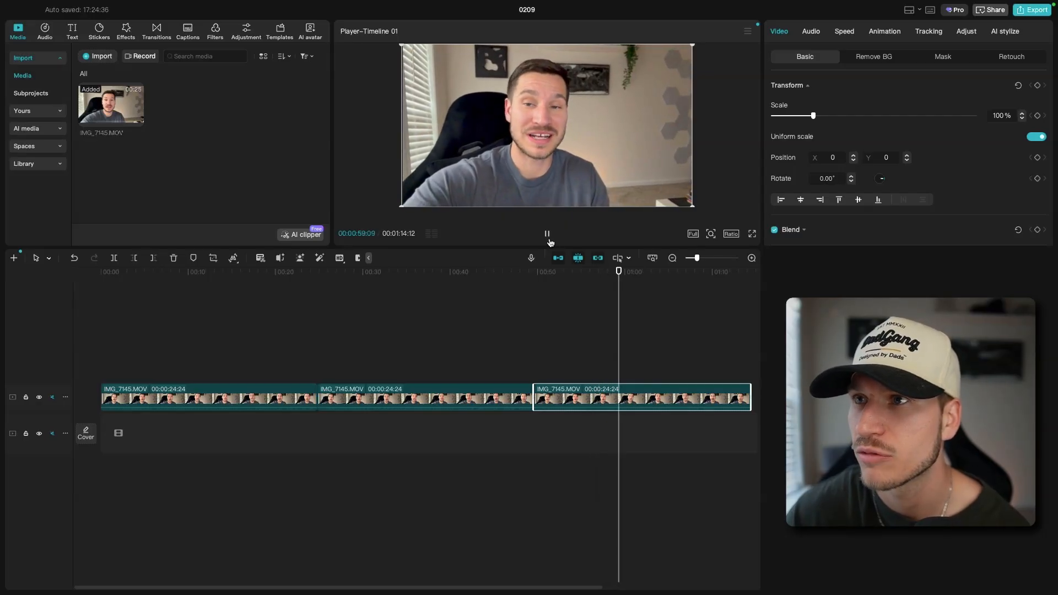
{"action": "left_click", "coordinate": [550, 242]}
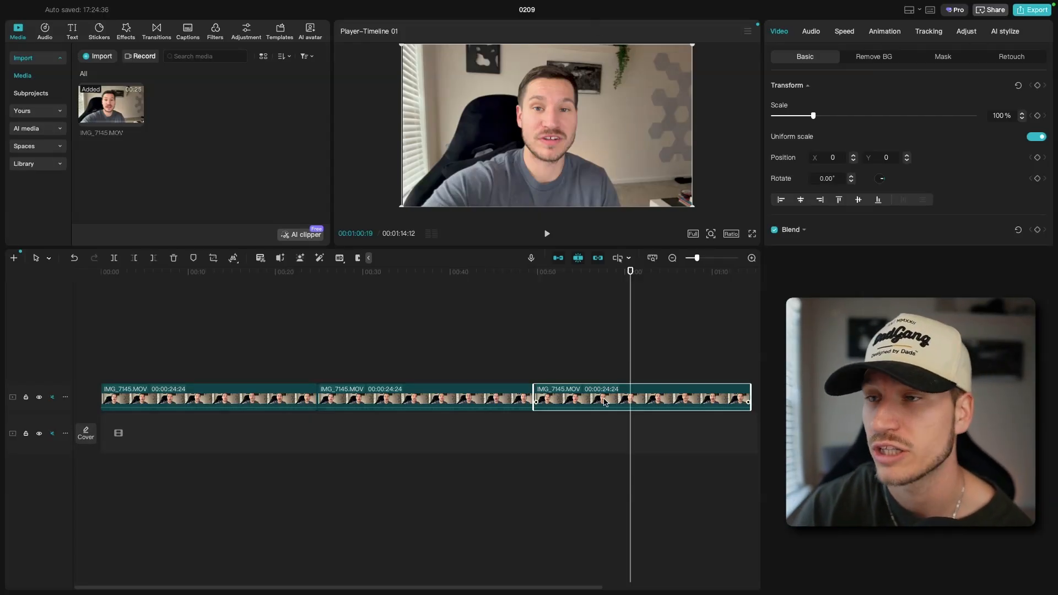
{"action": "left_click", "coordinate": [498, 280]}
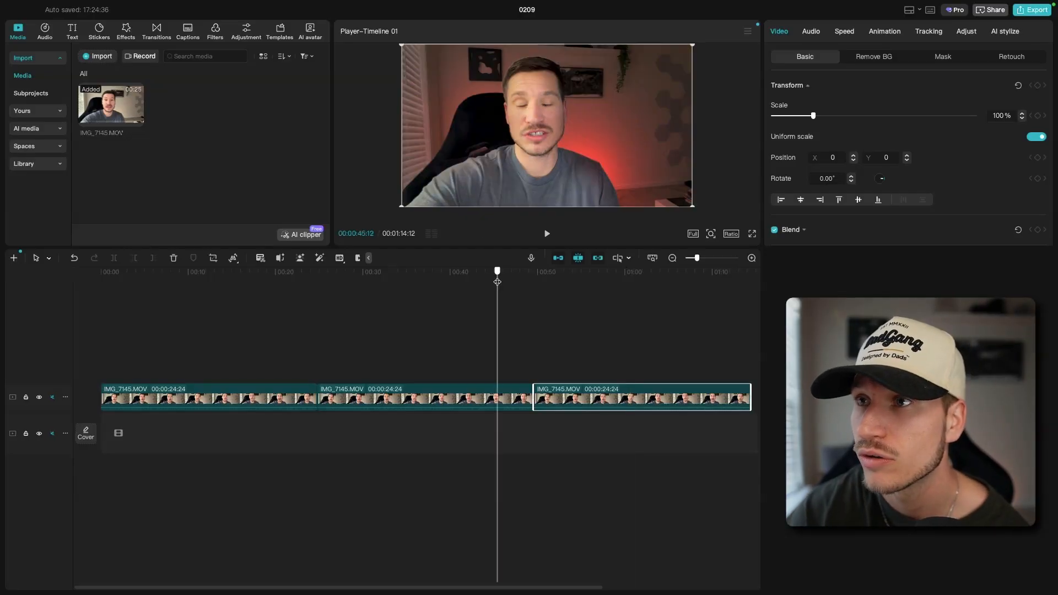
{"action": "left_click", "coordinate": [497, 390]}
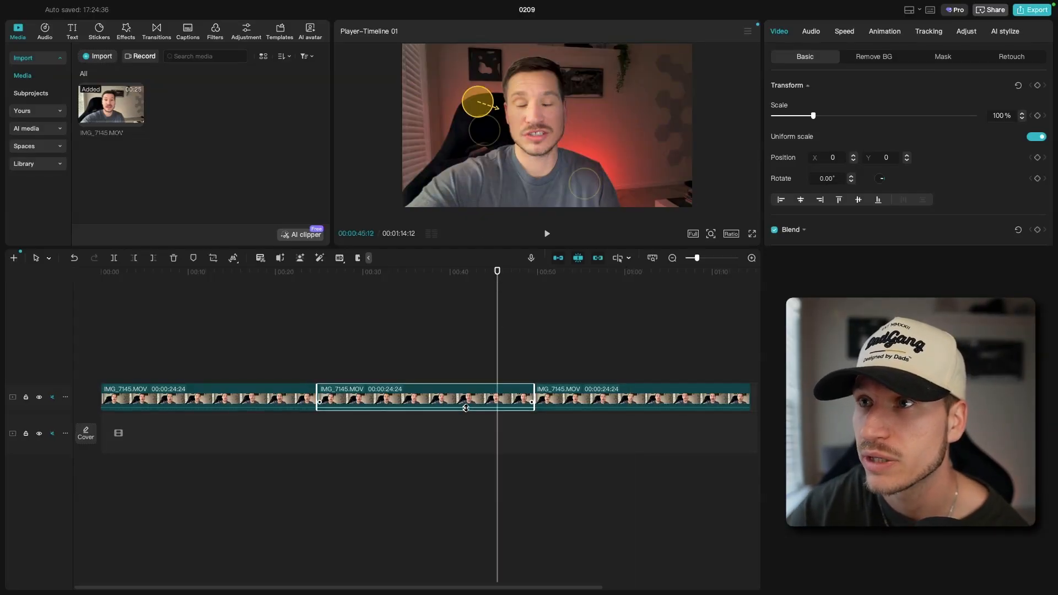
{"action": "left_click", "coordinate": [393, 271]}
{"action": "left_click", "coordinate": [547, 233]}
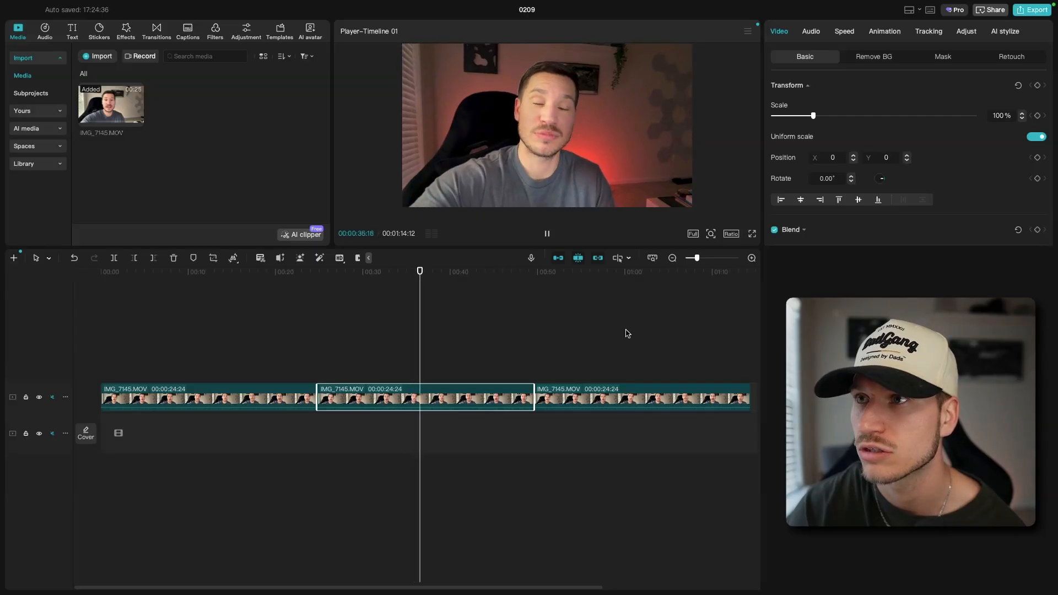
{"action": "left_click", "coordinate": [548, 233]}
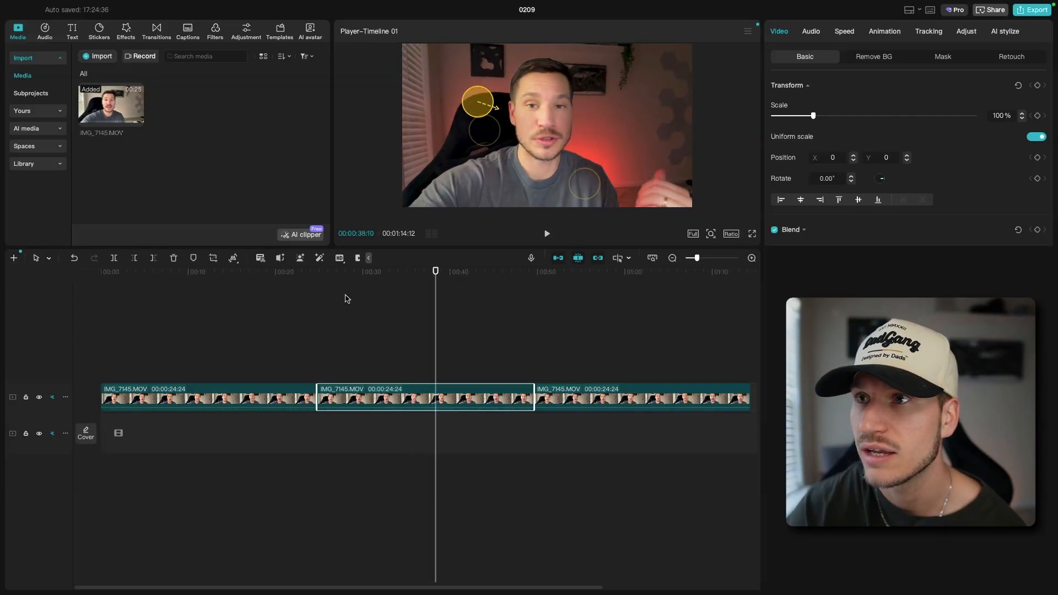
{"action": "left_click", "coordinate": [176, 274]}
{"action": "left_click", "coordinate": [548, 234]}
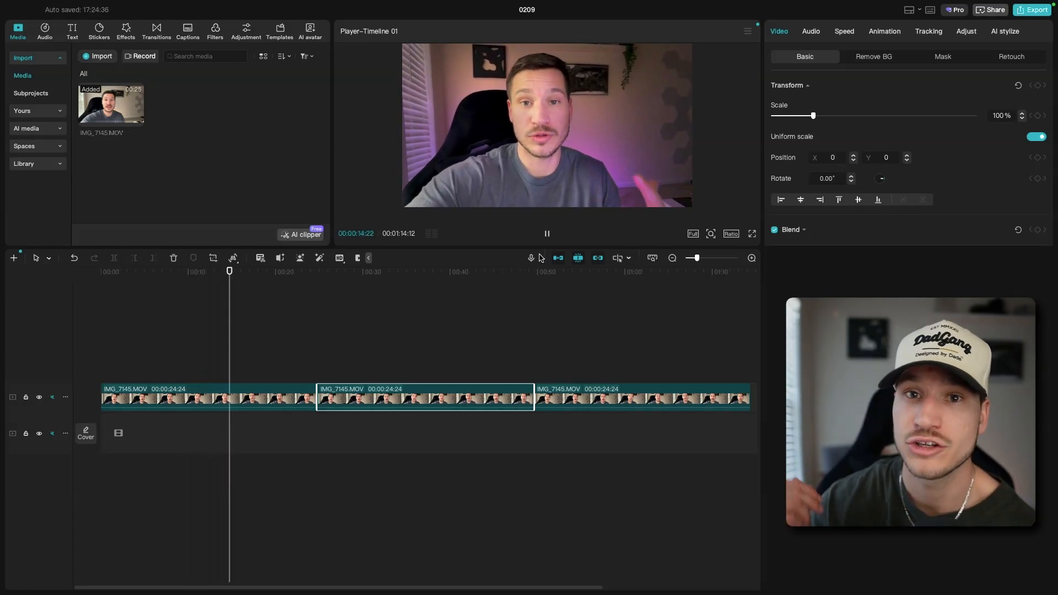
{"action": "left_click", "coordinate": [547, 234]}
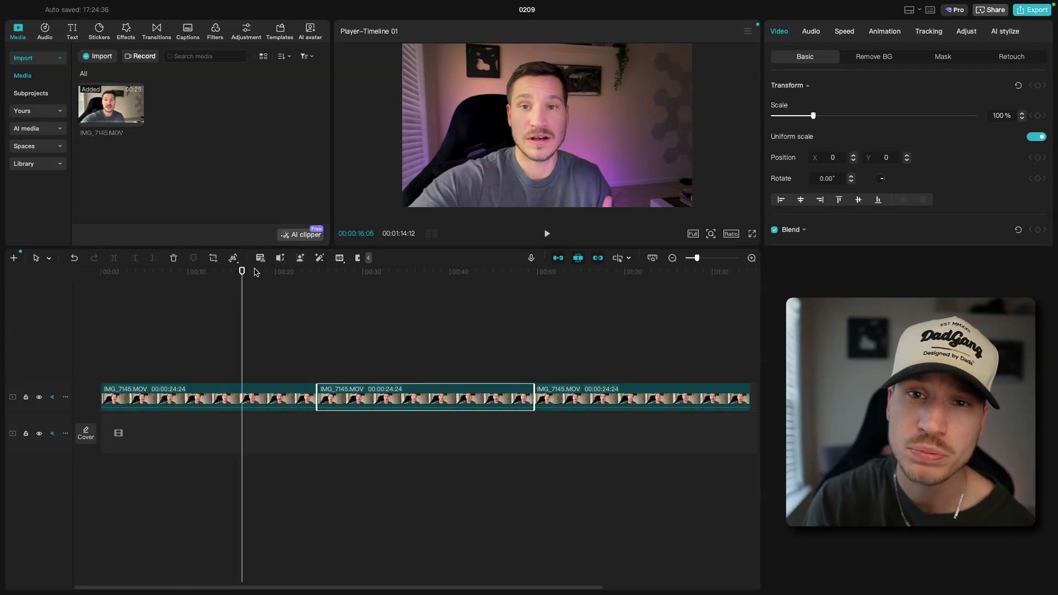